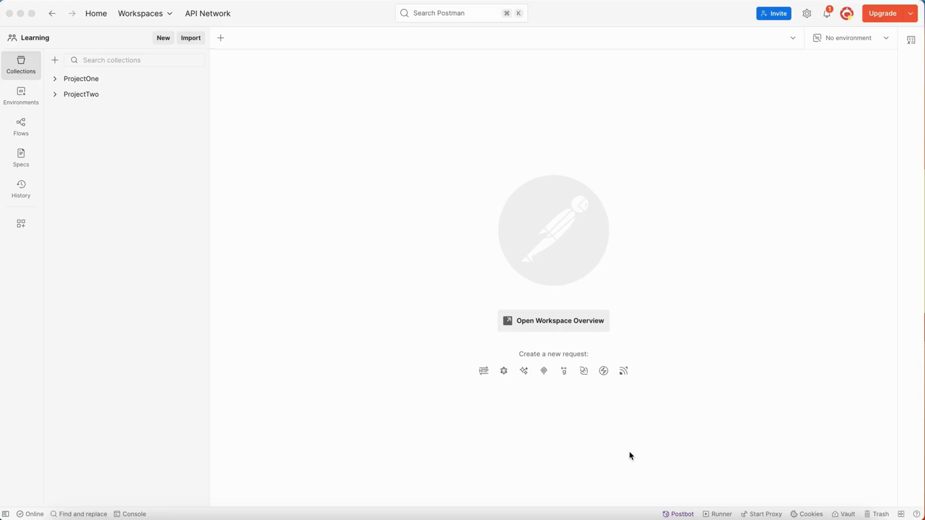
Bring up the blank sticky note and write JSONPlaceholder and userID on separate lines.
left_click(924, 231)
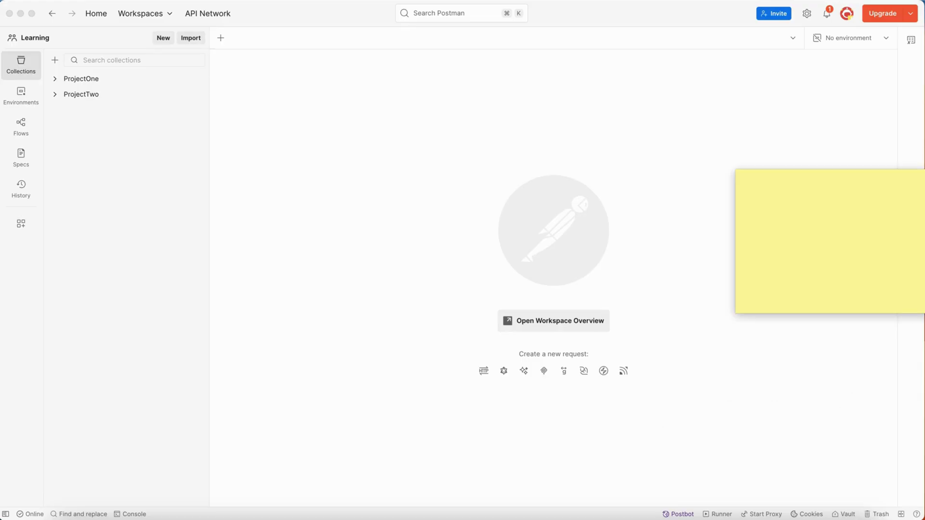
type("JSONPlaceholder")
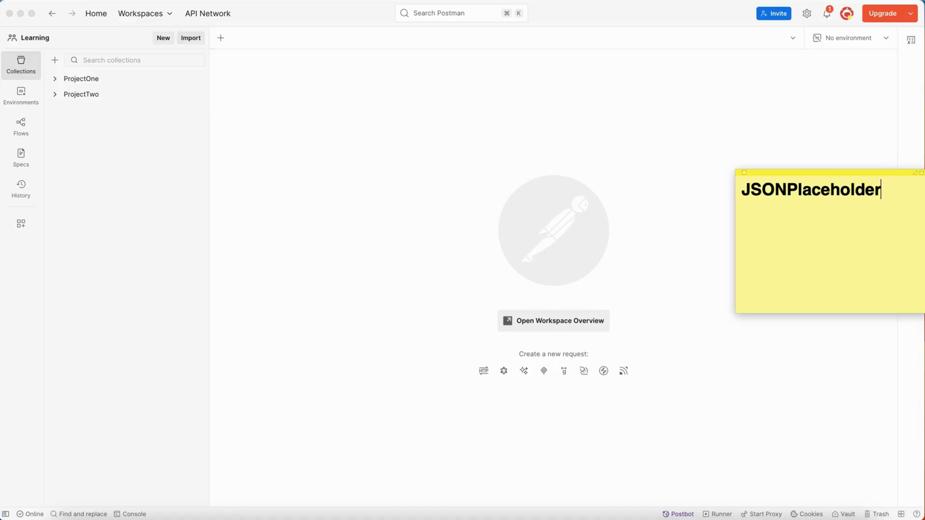
key("Return")
type("userID")
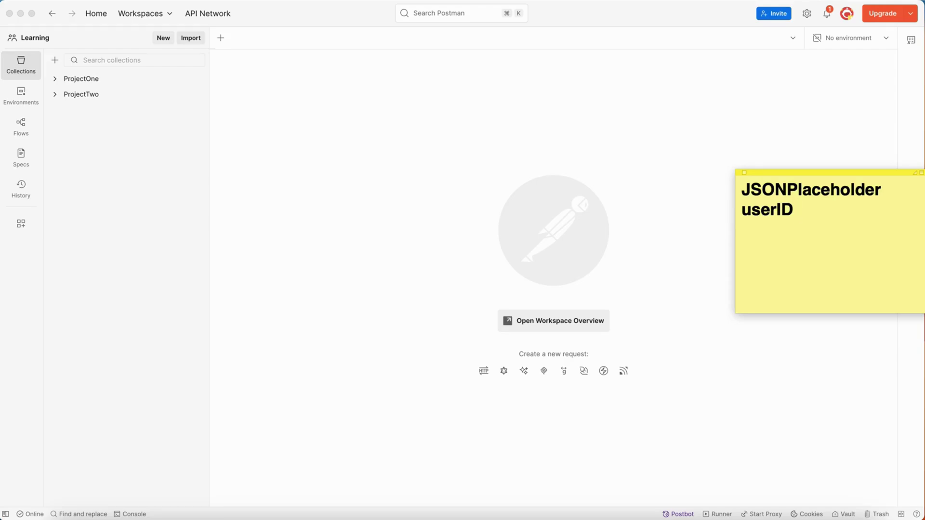
Add the lines Id, Title and Body below userID in the sticky note.
key("Return")
type("d")
key("BackSpace")
type("Id")
key("Return")
type("til")
key("BackSpace")
type("tle")
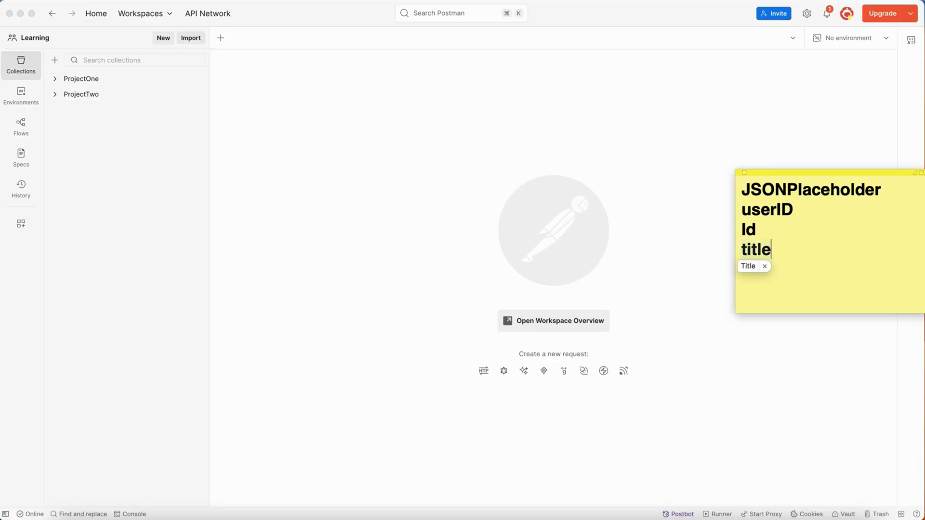
key("Return")
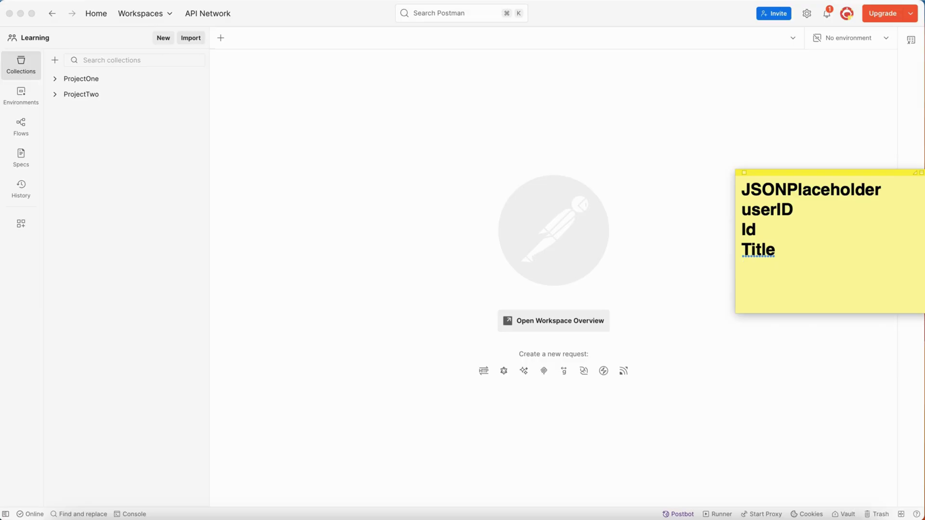
type("body")
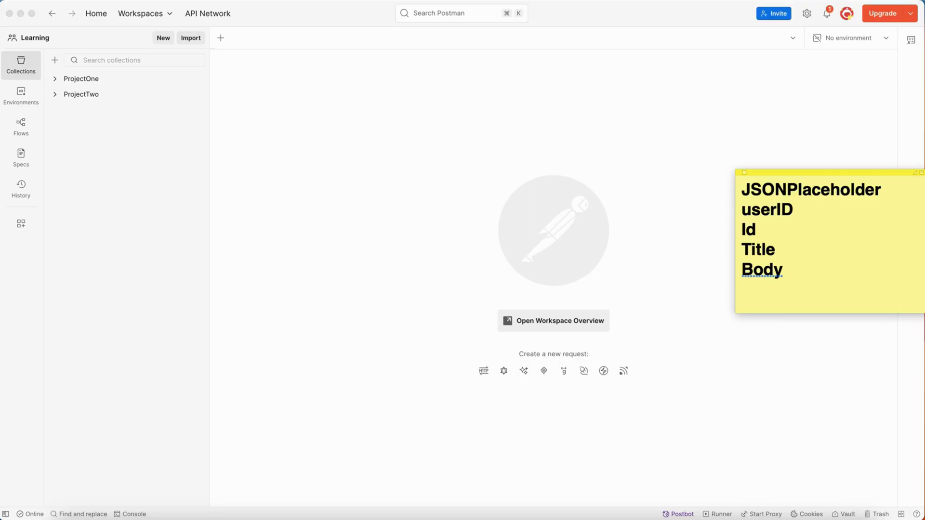
Review the userID, Id, Title and Body lines of the sticky note and switch back to Postman.
left_click(776, 209)
left_click(798, 212)
left_click(747, 228)
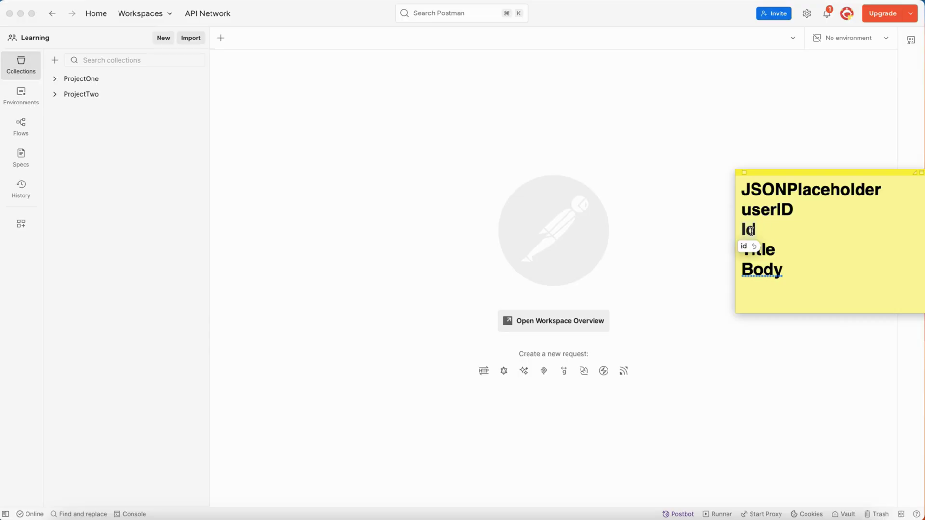
left_click(771, 250)
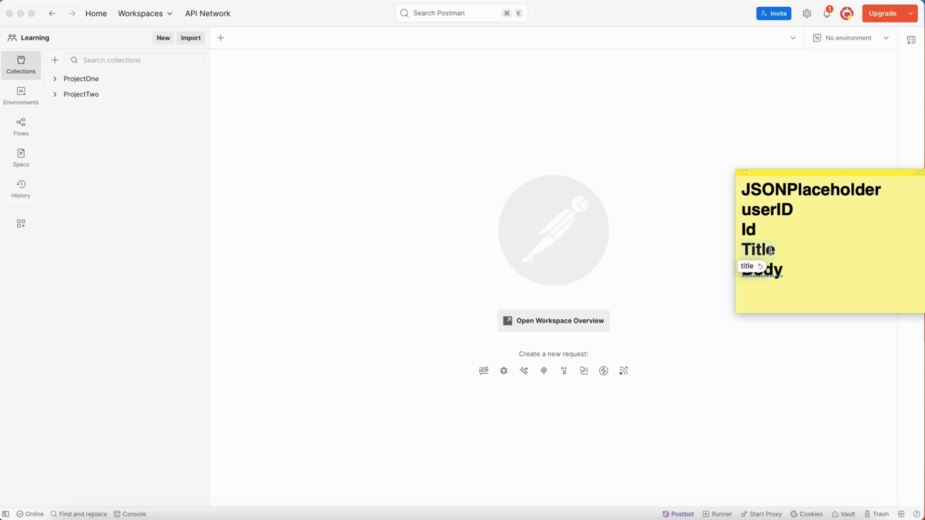
left_click(795, 273)
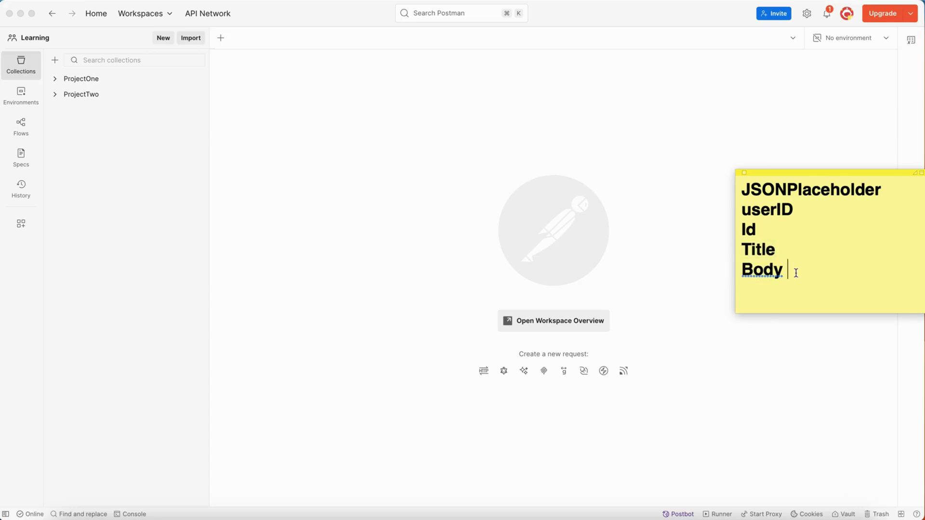
left_click(686, 203)
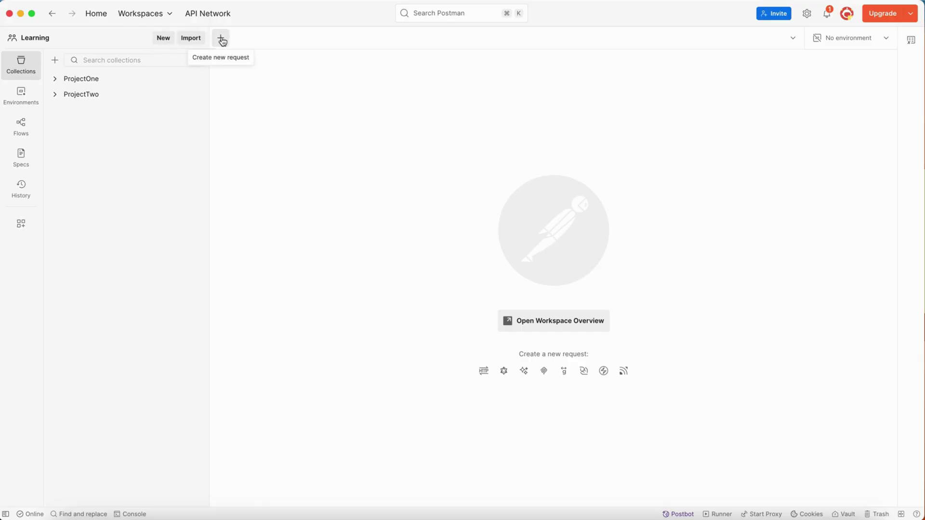
Create a new HTTP request and set its method to POST.
left_click(163, 39)
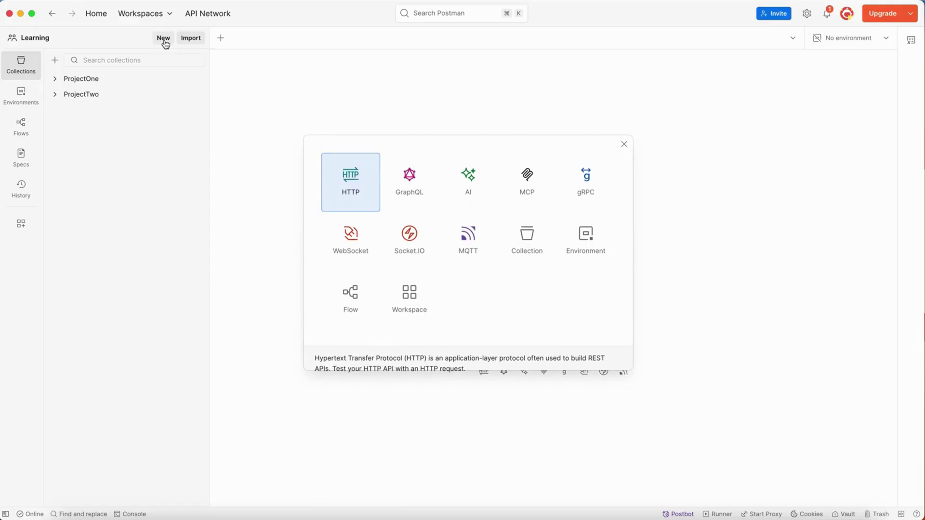
left_click(353, 183)
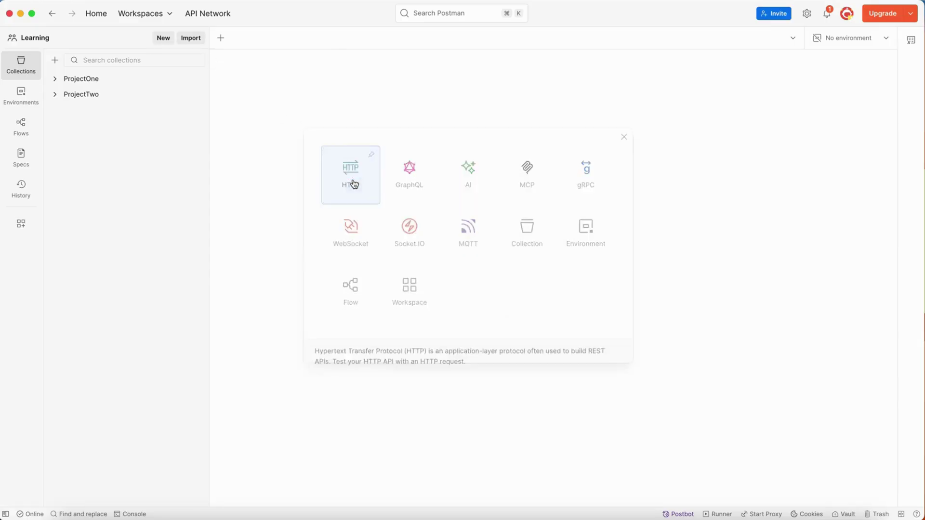
left_click(266, 93)
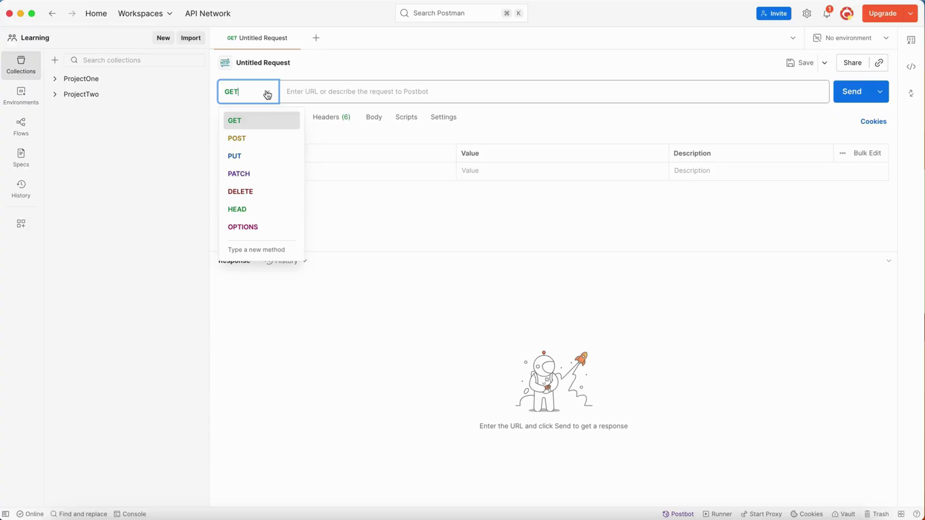
left_click(246, 138)
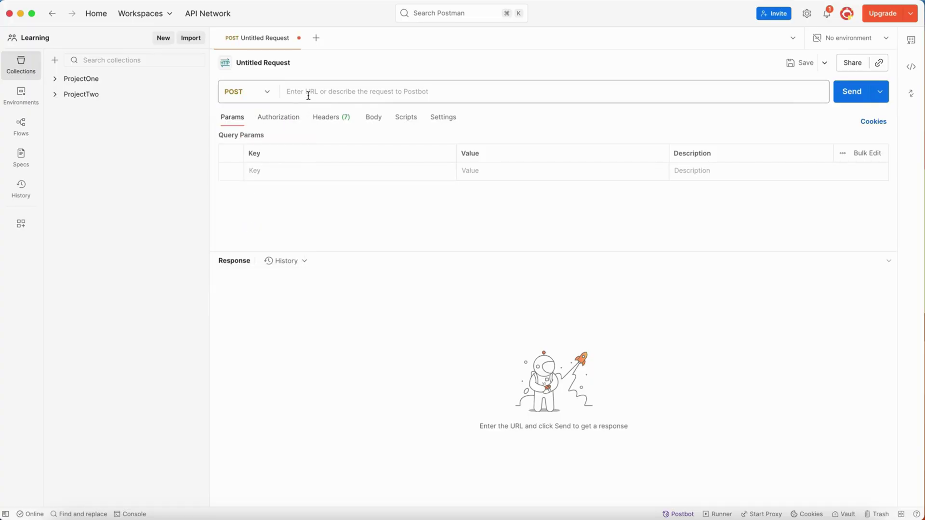
left_click(308, 95)
left_click(347, 196)
left_click(351, 95)
type("https://jsonplaceholder.typicode.com/posts/")
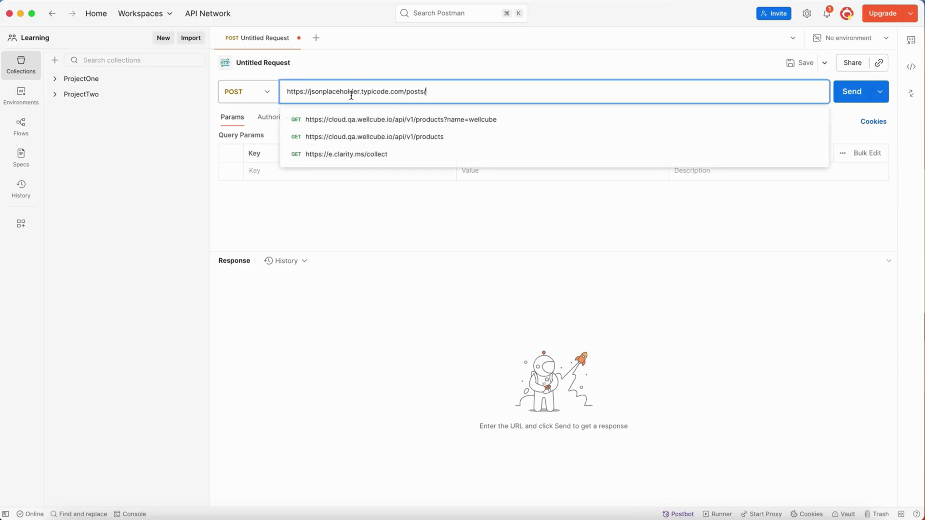
left_click(343, 217)
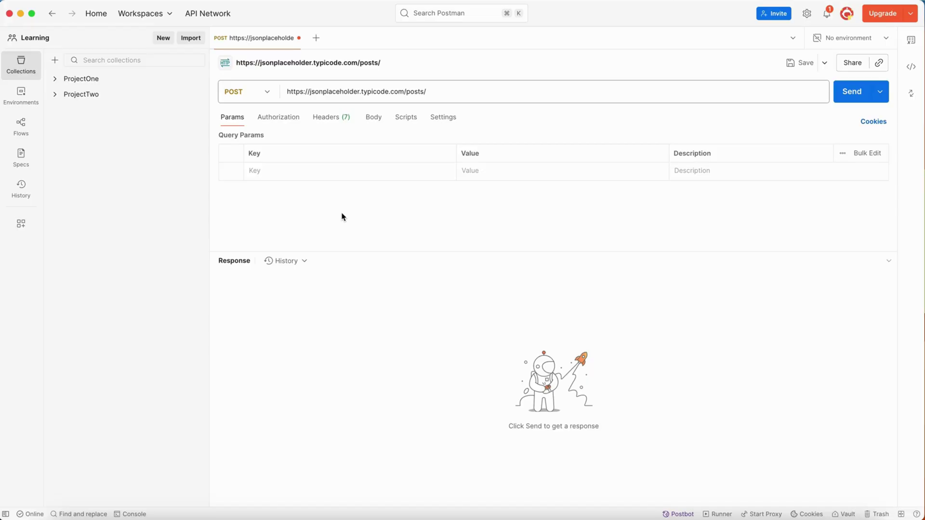
Add three query parameter keys to the POST request: title, body and userId.
left_click(319, 173)
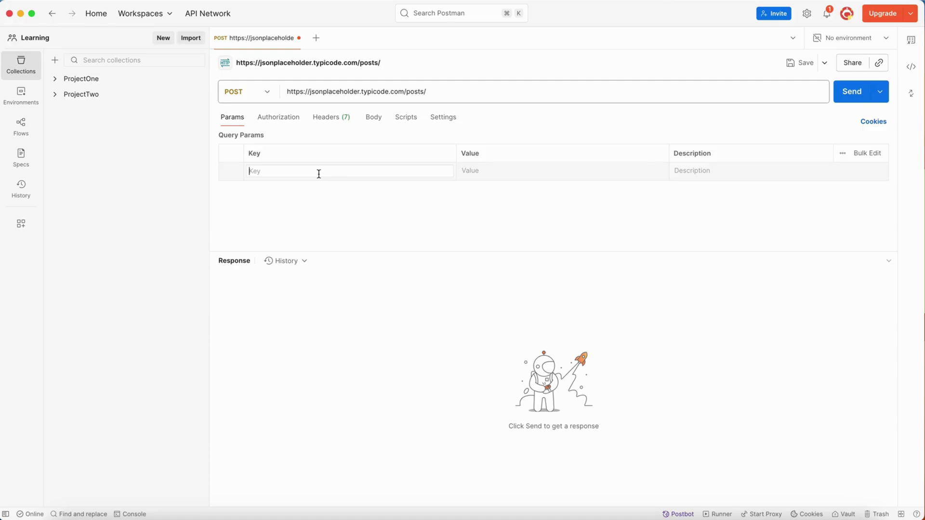
type("title")
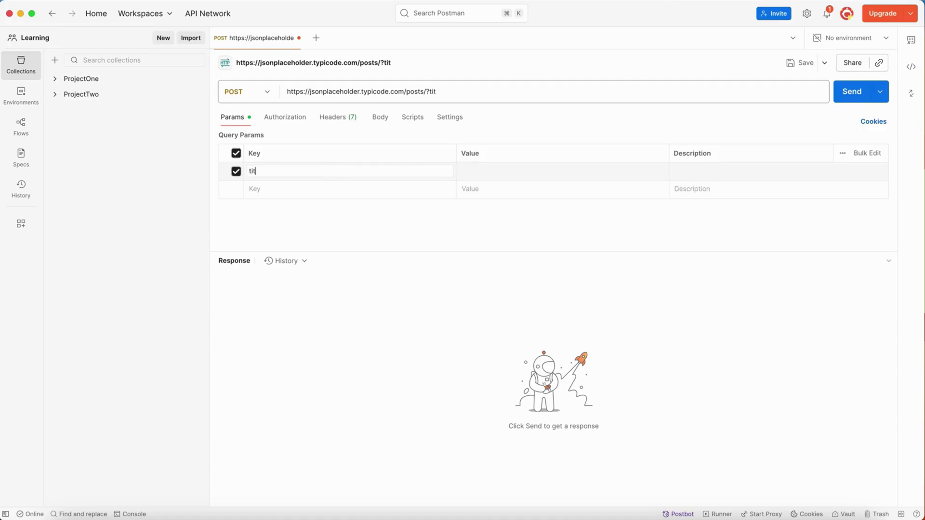
left_click(361, 189)
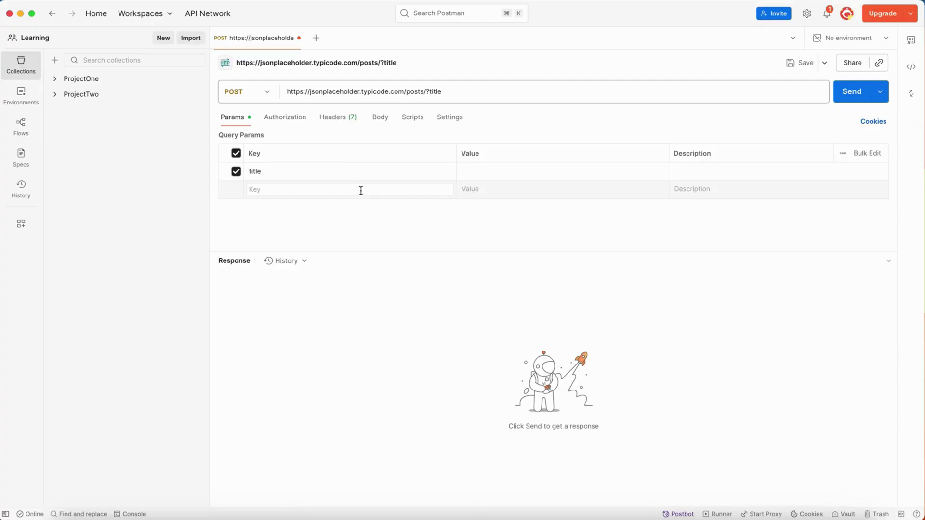
type("bodyy")
key("BackSpace")
left_click(356, 211)
type("userID")
key("BackSpace")
type("d")
Set the value of the title parameter to "API testing tutorial 2".
left_click(481, 172)
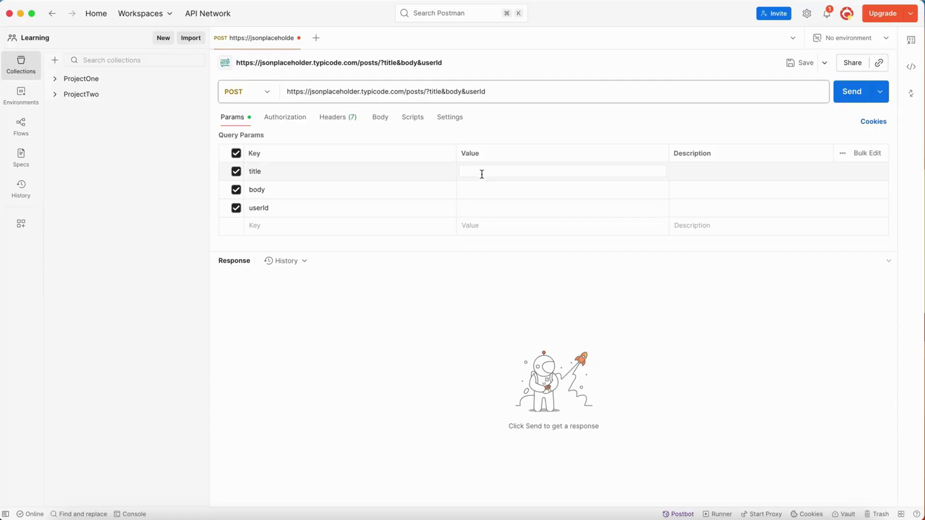
type("A")
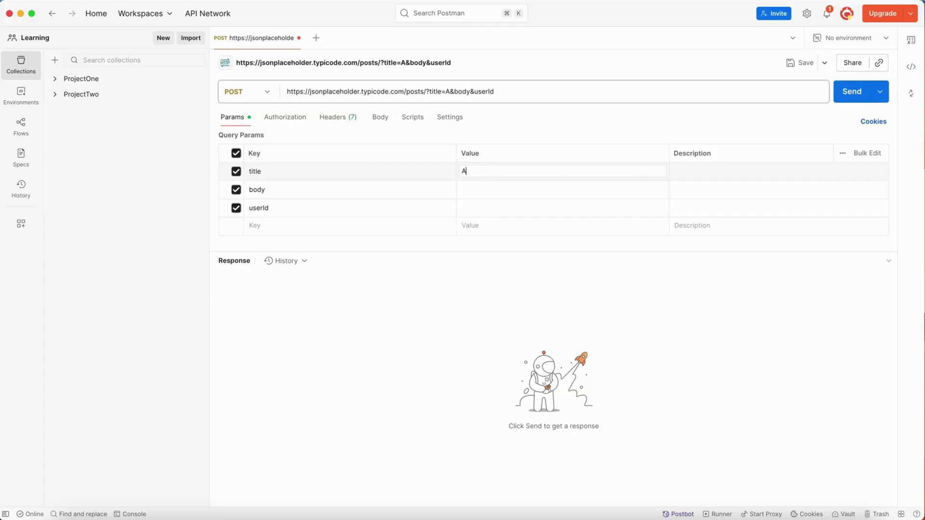
type("PI")
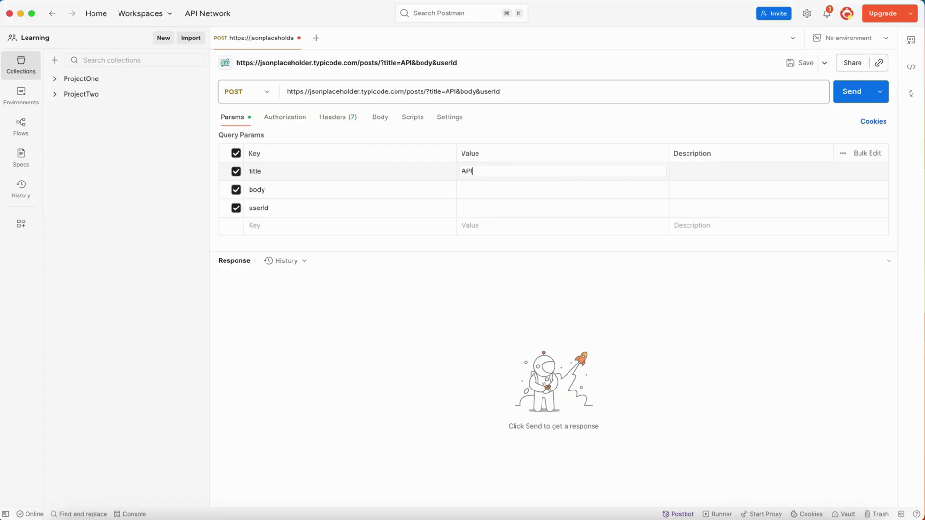
type(" testing tutor")
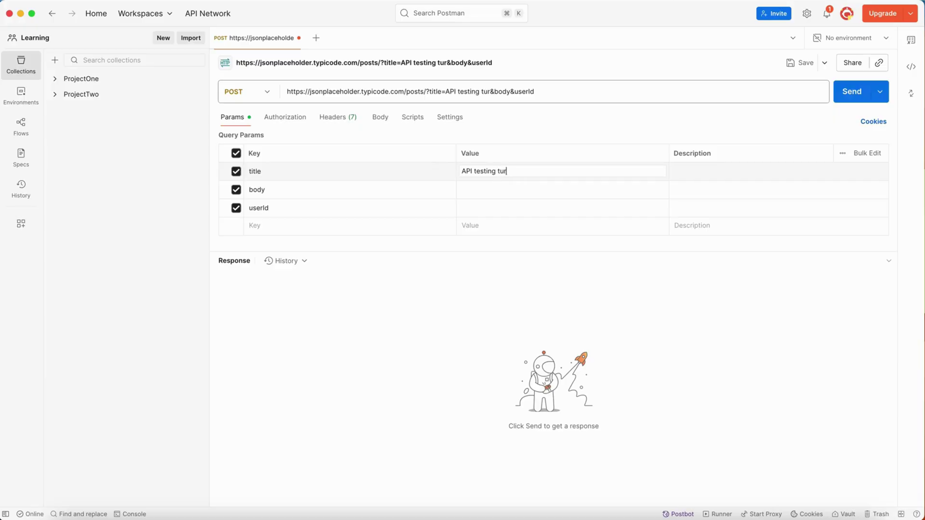
type("ial 2")
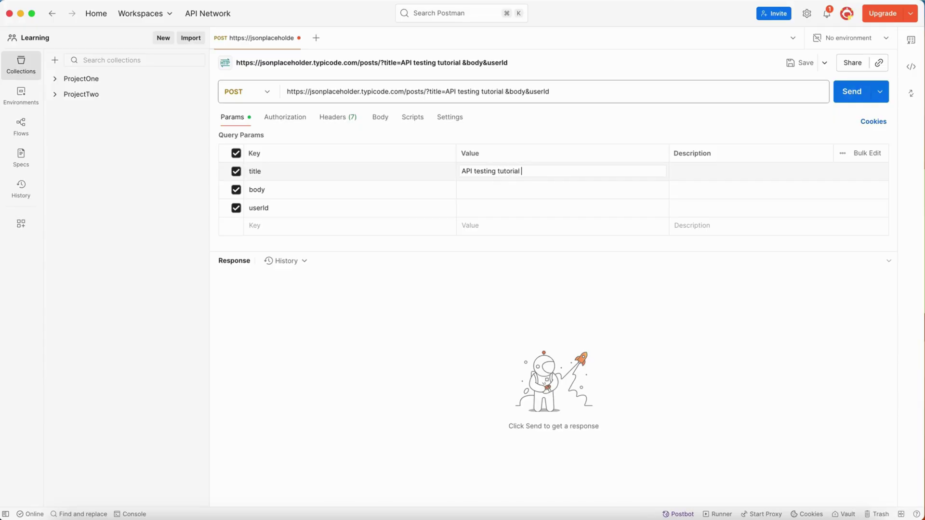
Set the value of the body parameter to "This is just an example description for the book".
left_click(477, 188)
type("This is")
key("BackSpace")
key("BackSpace")
key("BackSpace")
key("BackSpace")
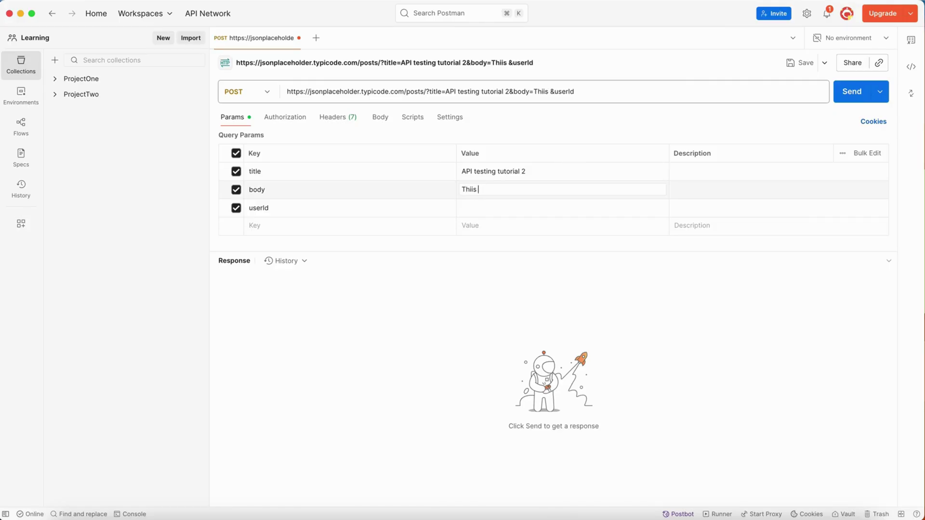
type("s is just")
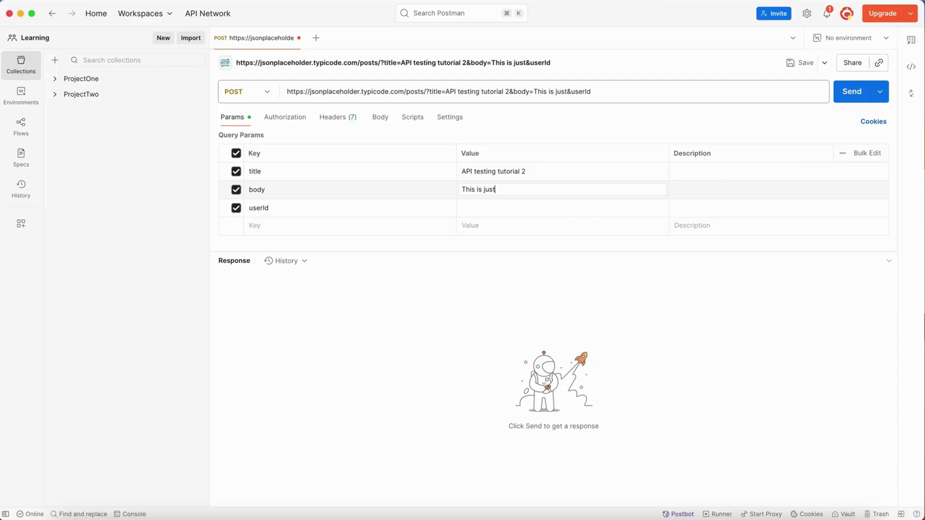
type(" an examp")
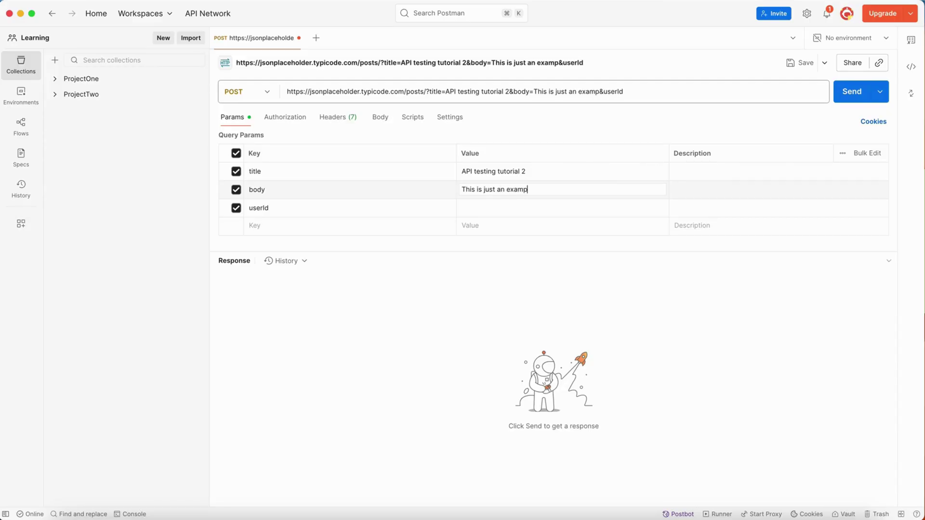
type("le de")
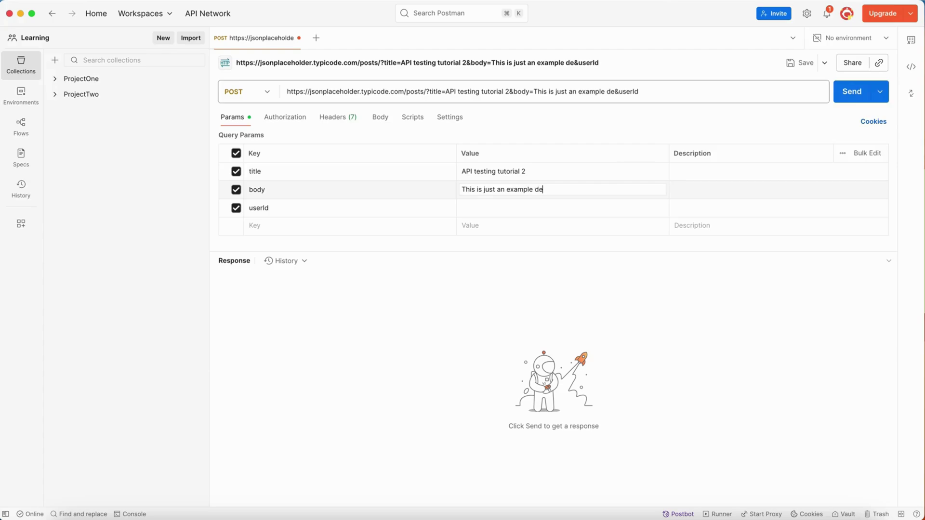
type("scriptionn")
key("BackSpace")
key("BackSpace")
type("for the book")
Set the userId parameter to 12 and send the POST request.
left_click(474, 209)
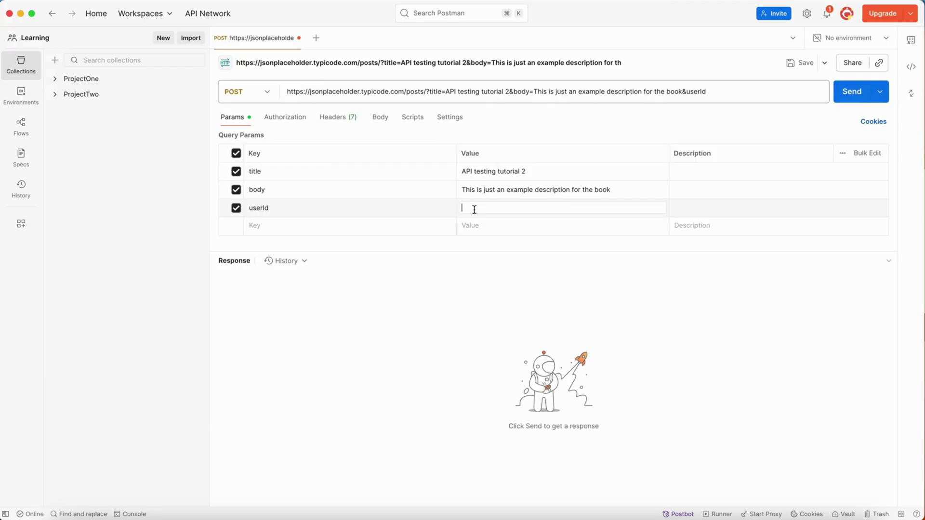
type("12")
left_click(852, 92)
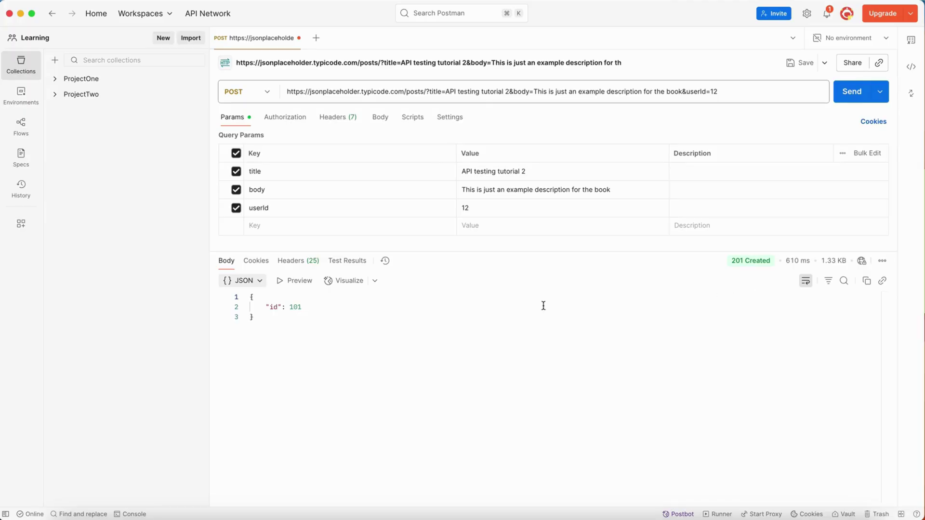
Examine the id returned in the response body and the response status details.
left_click(333, 308)
mouse_move(757, 262)
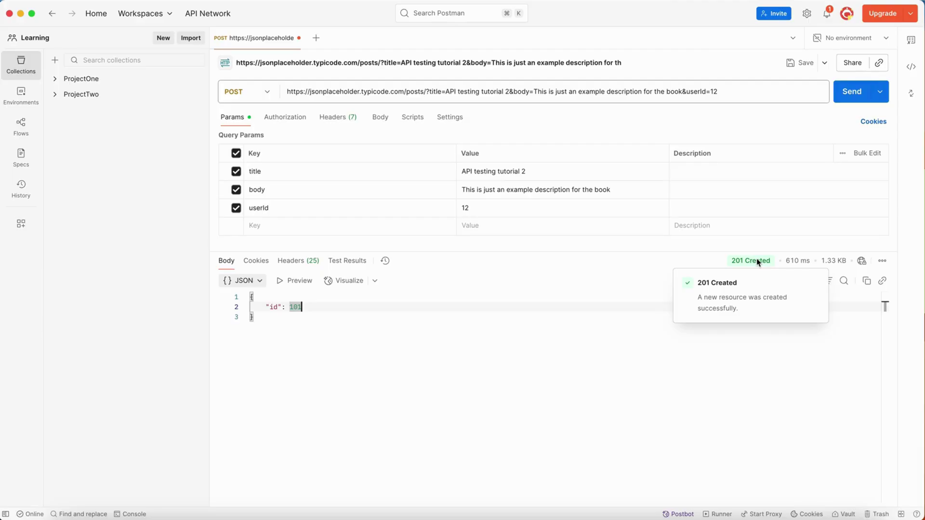
left_click(435, 339)
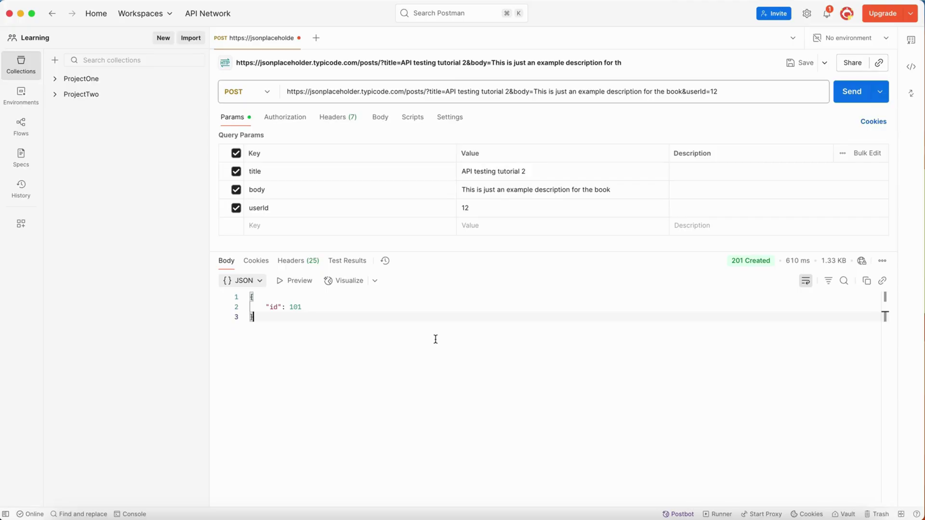
double_click(341, 309)
left_click(309, 313)
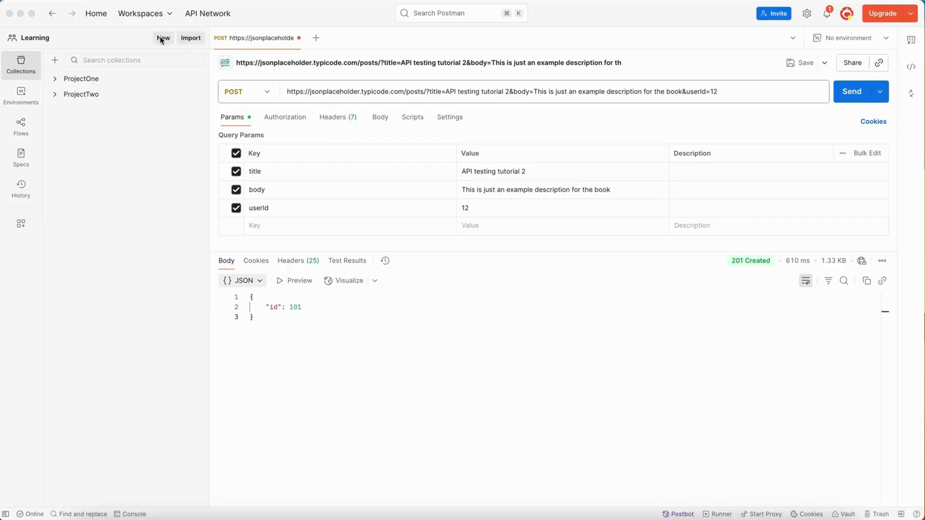
left_click(318, 35)
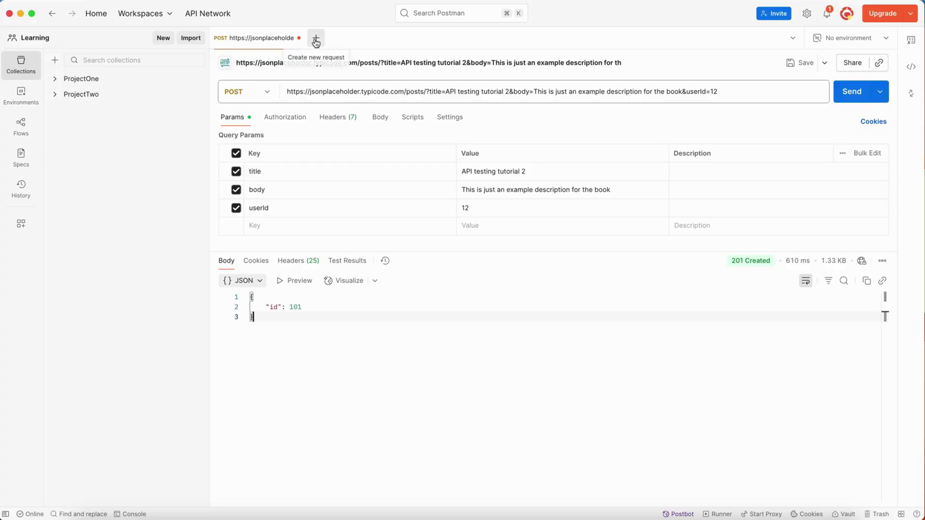
left_click(316, 41)
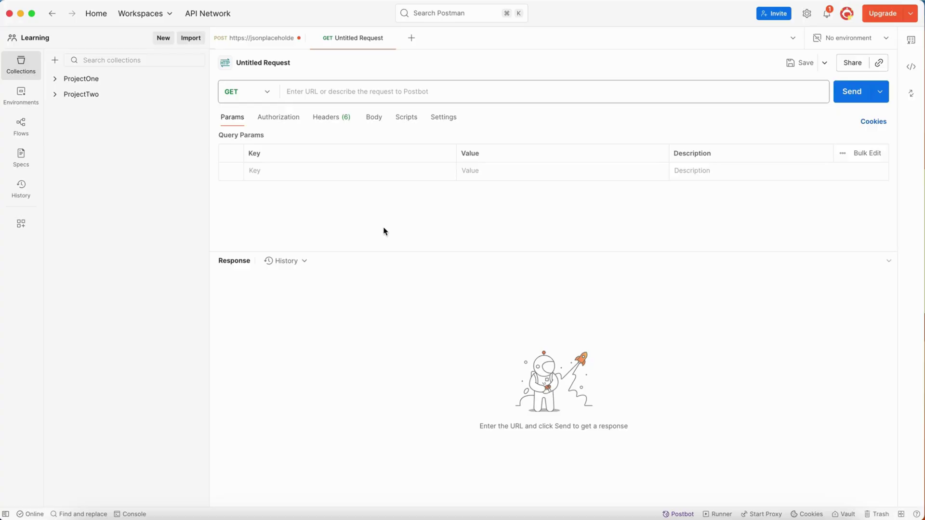
left_click(266, 94)
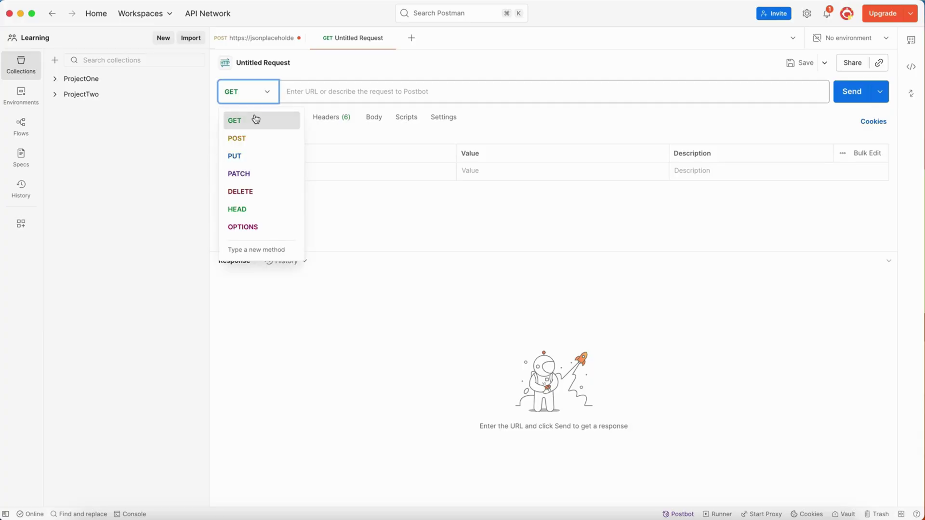
left_click(318, 85)
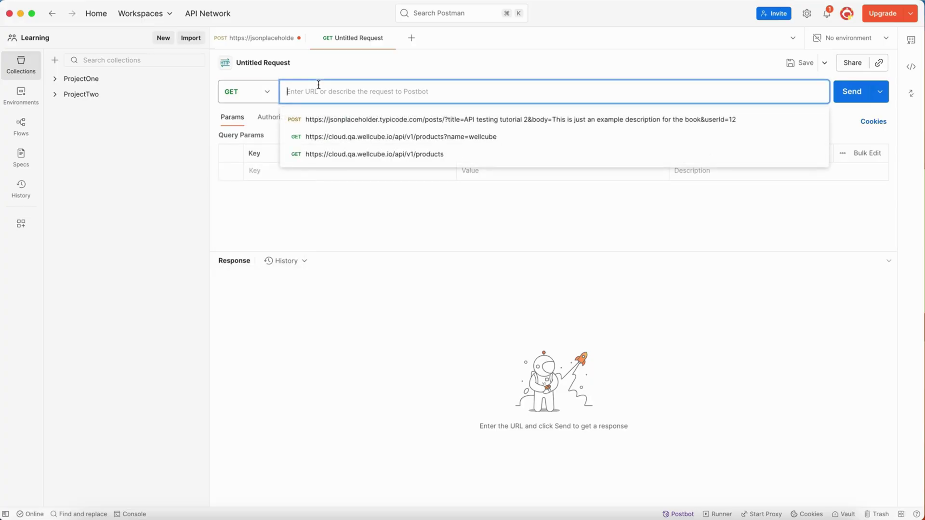
type("https://jsonplaceholder.typicode.com/posts")
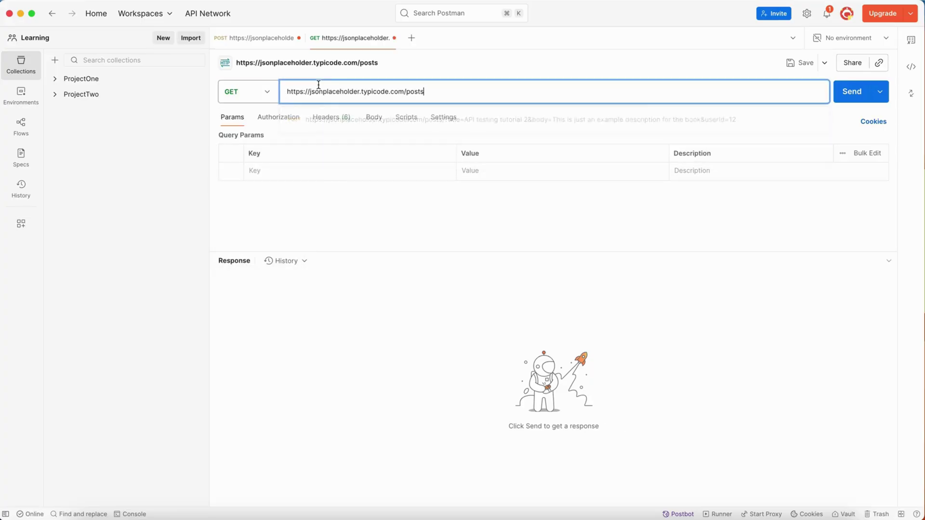
left_click(339, 215)
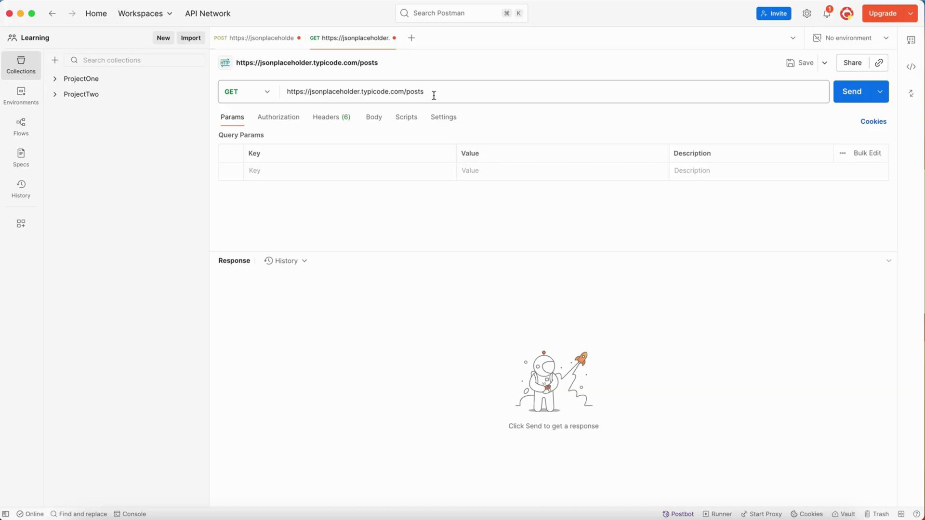
Append /1 to the GET request's URL to target a single post.
left_click(454, 98)
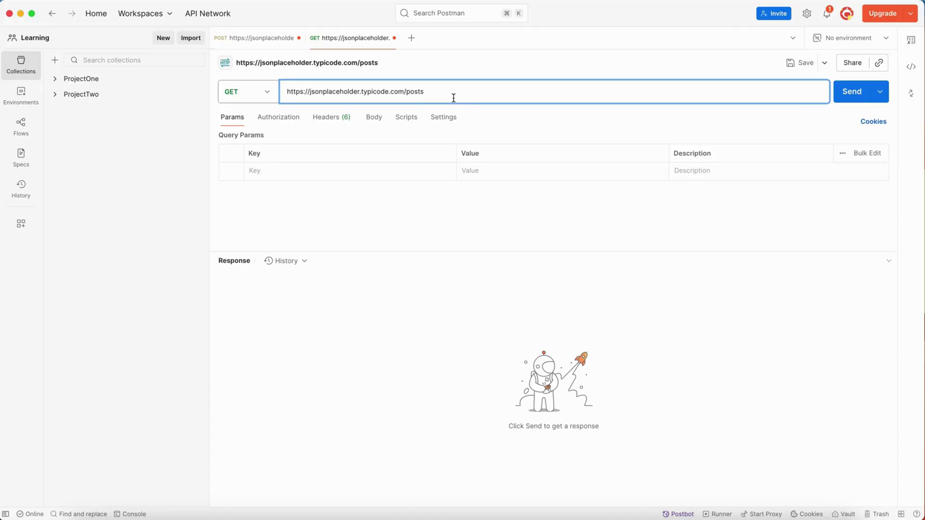
type("/")
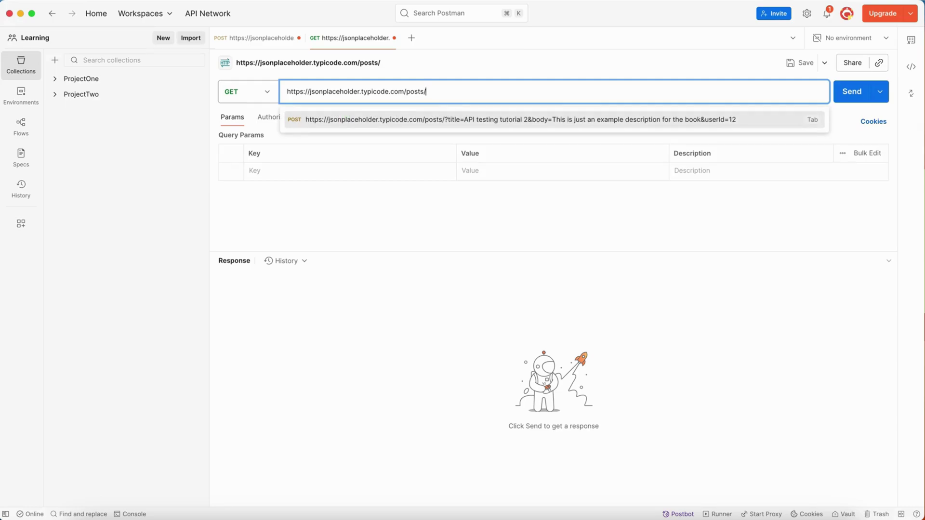
type("1")
left_click(477, 222)
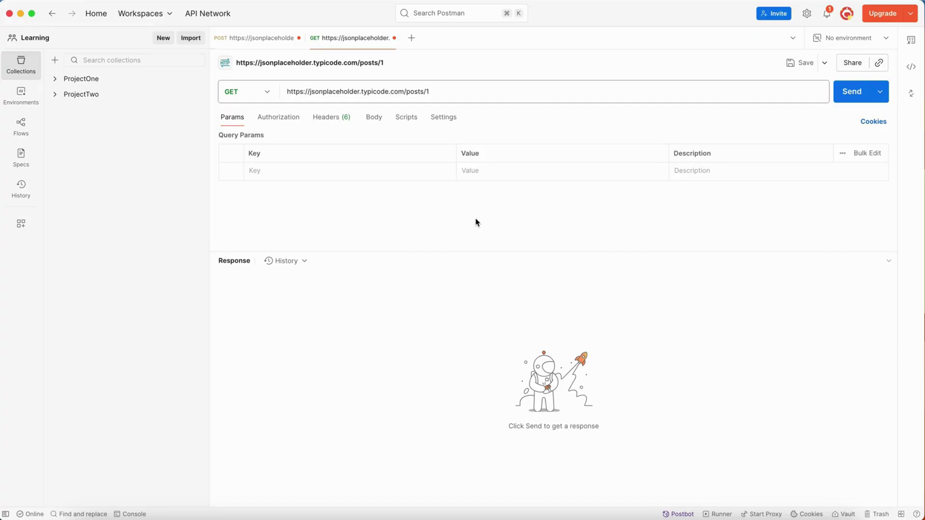
left_click(447, 95)
type("00")
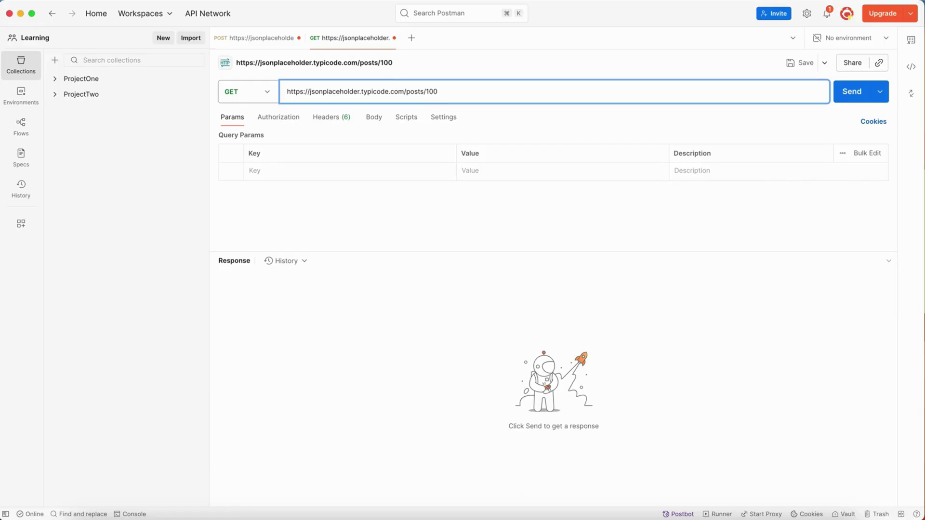
key("BackSpace")
key("BackSpace")
Send the GET request for post 1.
left_click(482, 230)
left_click(853, 92)
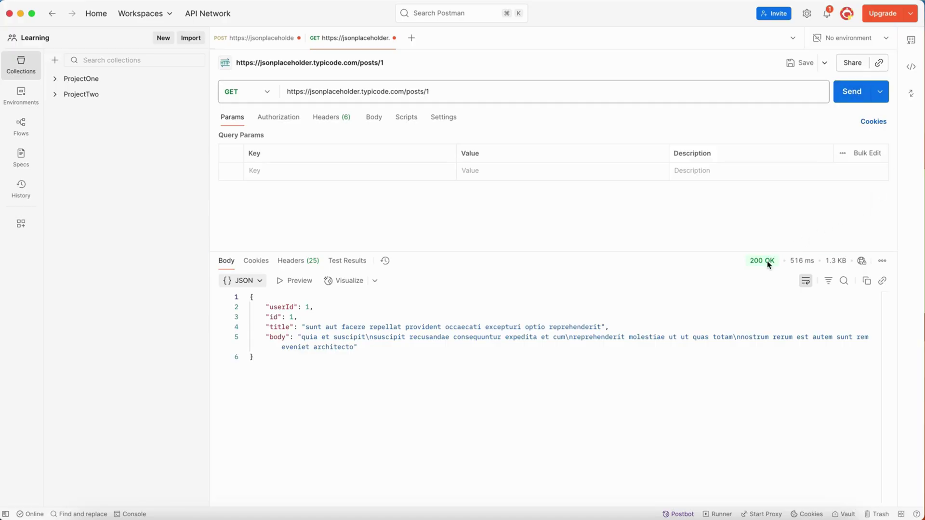
Compare the response status details of the GET request with those of the POST request.
mouse_move(767, 265)
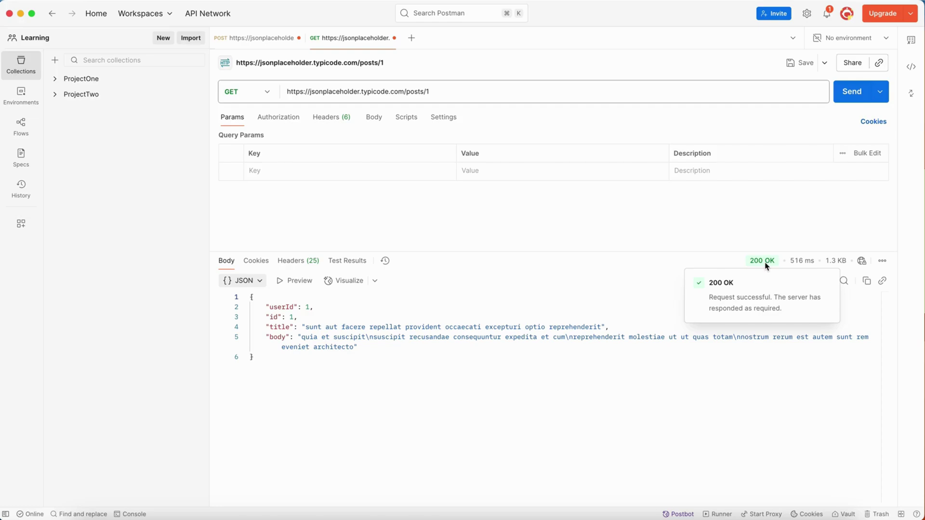
left_click(267, 41)
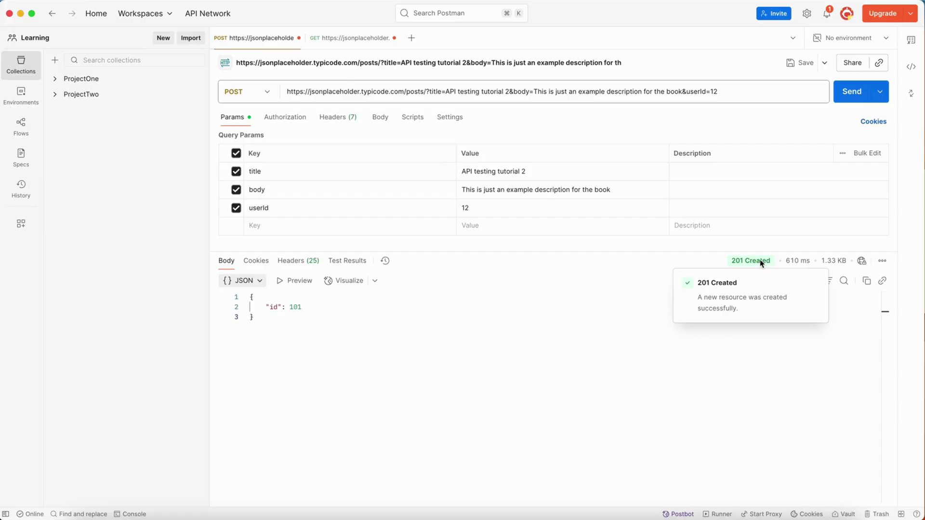
left_click(355, 37)
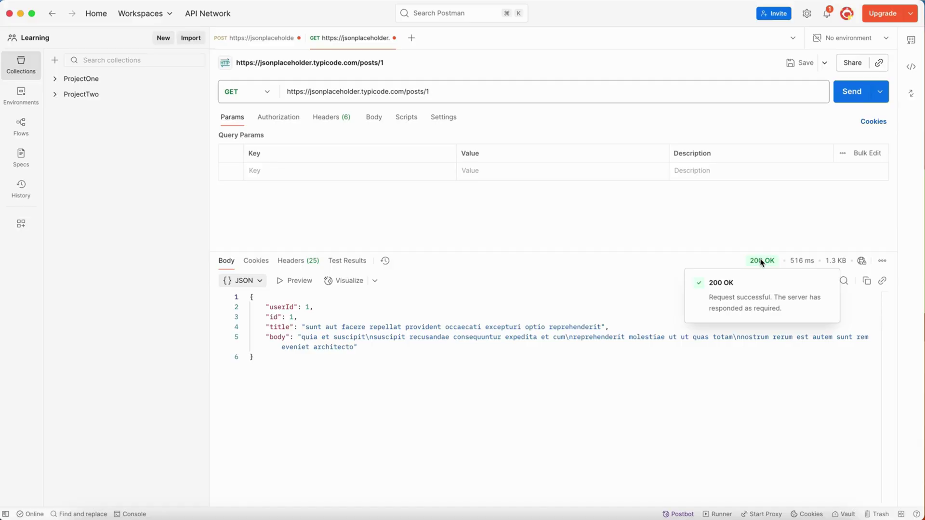
Examine the userId, id, title and body fields in the response for the single post.
left_click(314, 307)
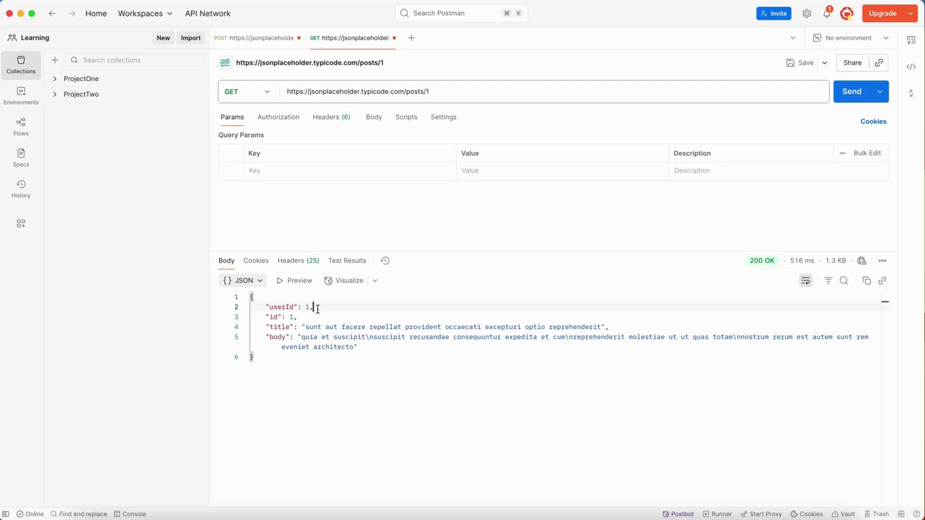
double_click(281, 309)
left_click(340, 303)
double_click(273, 317)
left_click(312, 315)
double_click(280, 328)
double_click(326, 327)
double_click(277, 336)
double_click(325, 336)
double_click(273, 317)
left_click(321, 308)
left_click(321, 326)
double_click(320, 326)
left_click(319, 316)
left_click(443, 89)
key("BackSpace")
left_click(853, 92)
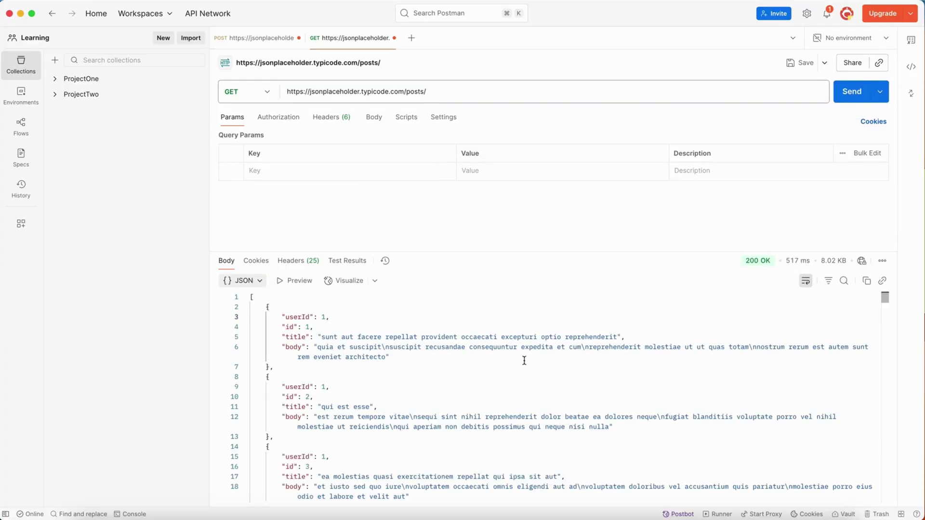
Look through the returned list of posts, comparing the id and userId values from one entry to another.
scroll(524, 361, "down", 20)
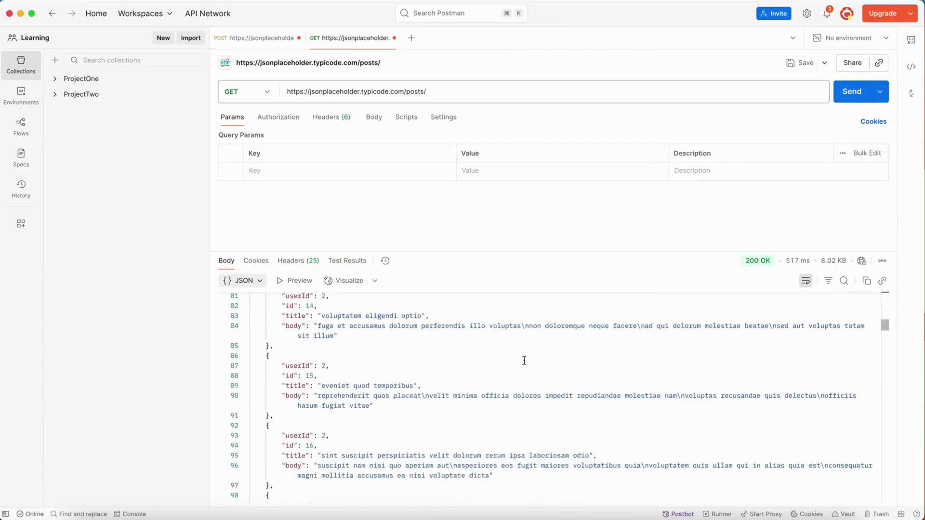
scroll(524, 360, "up", 20)
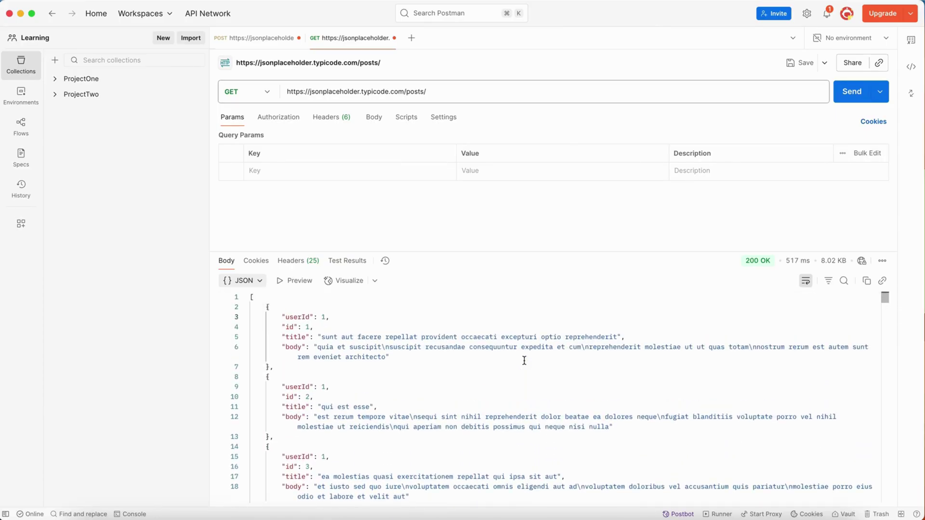
left_click(290, 327)
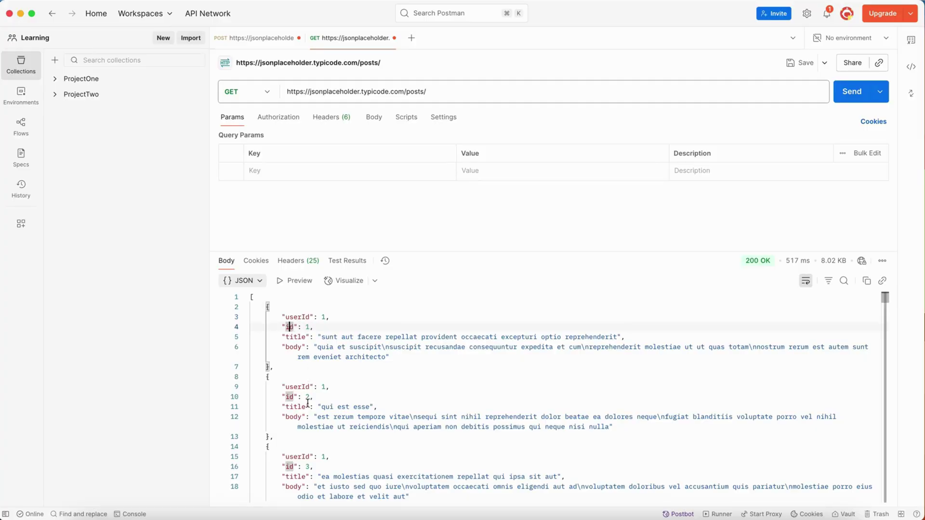
scroll(309, 388, "down", 4)
left_click(311, 383)
left_click(310, 451)
scroll(341, 430, "up", 4)
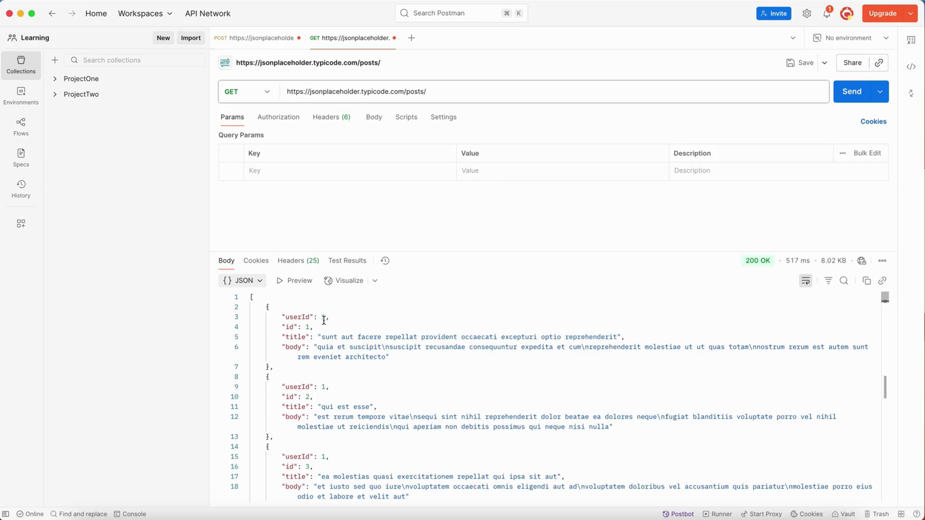
scroll(353, 382, "down", 1)
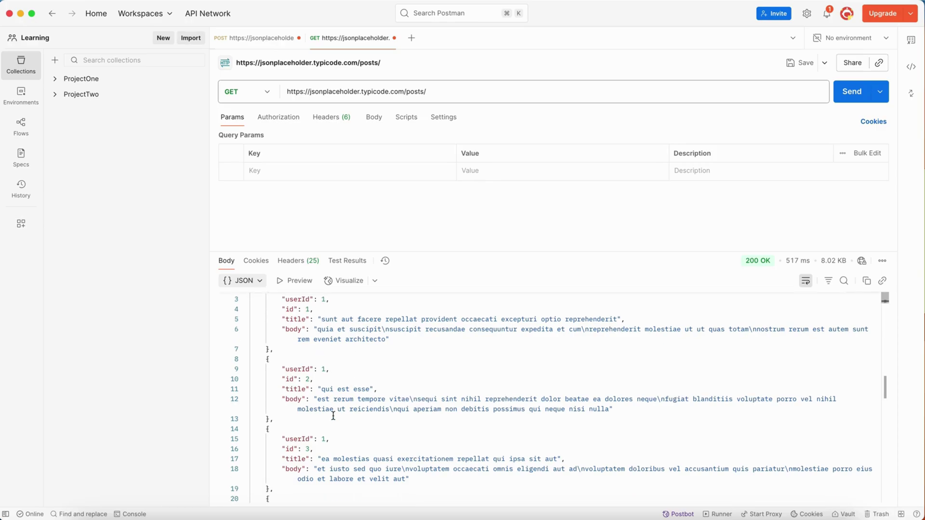
scroll(332, 416, "down", 20)
scroll(333, 415, "down", 5)
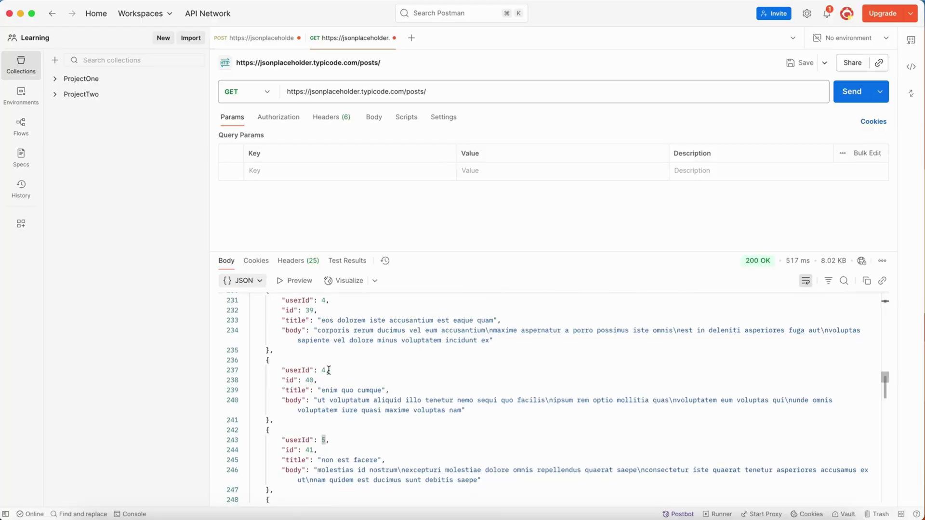
scroll(325, 314, "up", 10)
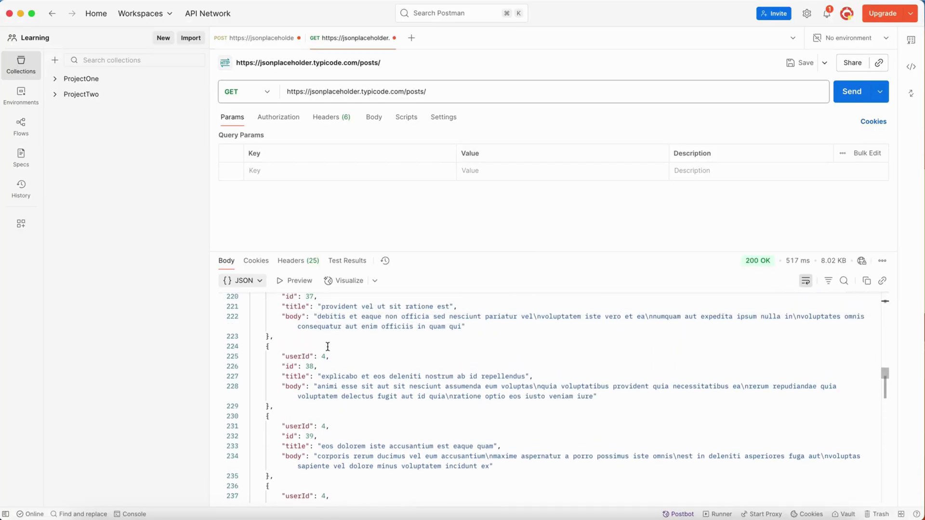
scroll(360, 364, "up", 20)
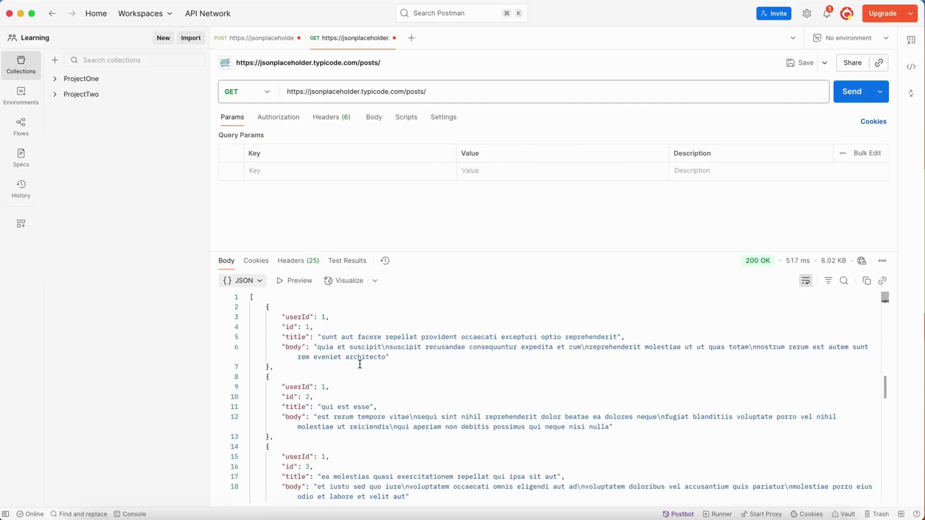
Examine the userId, id, title and body fields of the first post in the returned list.
left_click(301, 323)
double_click(298, 317)
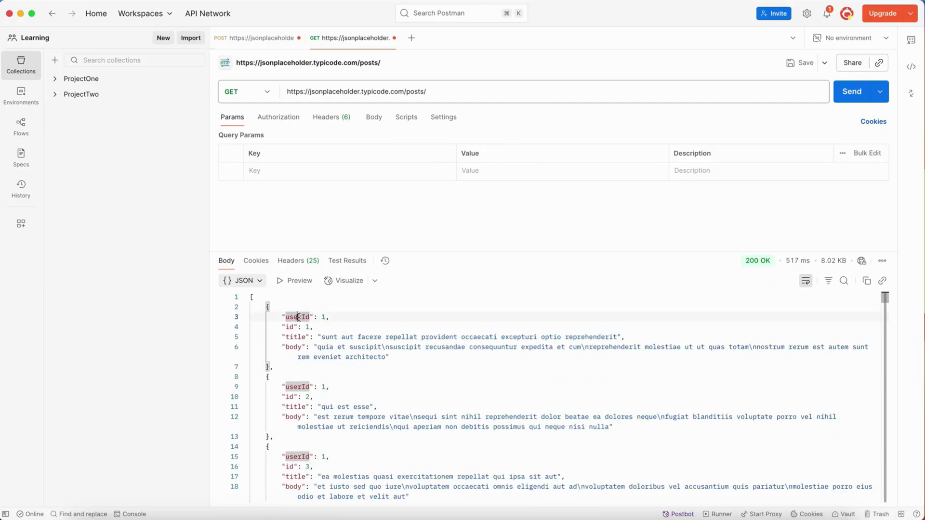
double_click(289, 327)
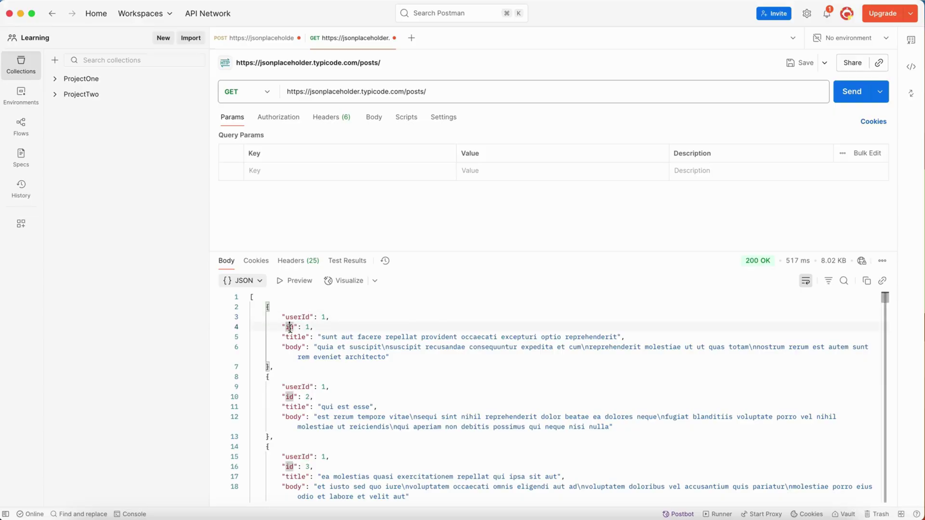
double_click(295, 337)
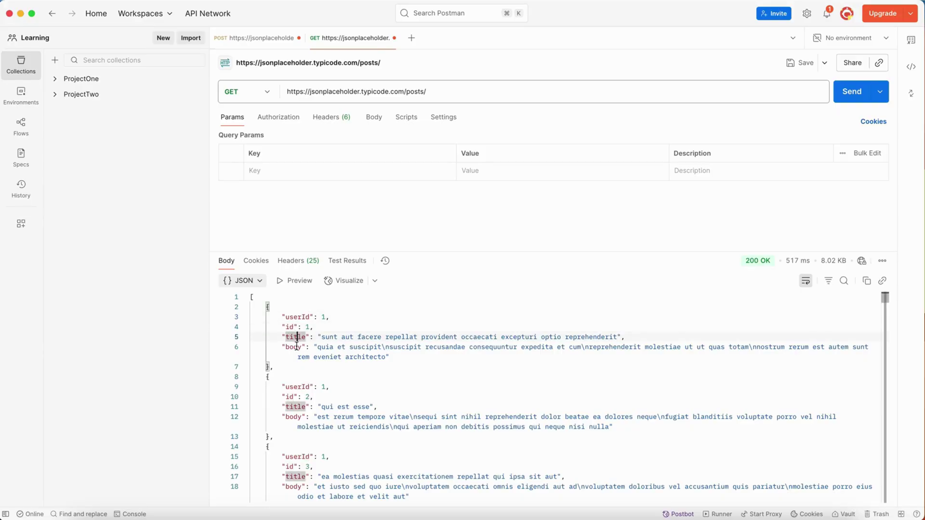
double_click(295, 347)
left_click(297, 347)
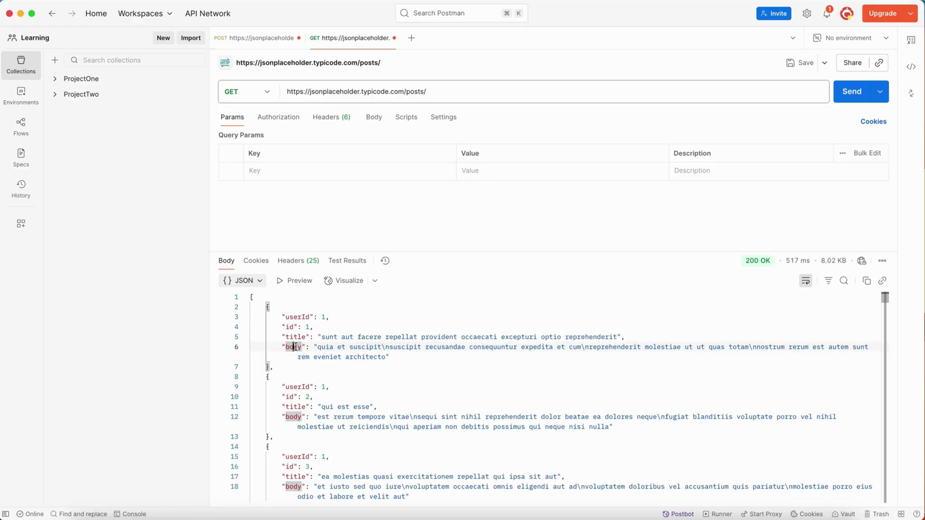
Find the post with id 35 in the response and examine its title, body and userId.
scroll(295, 347, "down", 20)
scroll(296, 339, "down", 20)
scroll(343, 382, "up", 2)
left_click(293, 367)
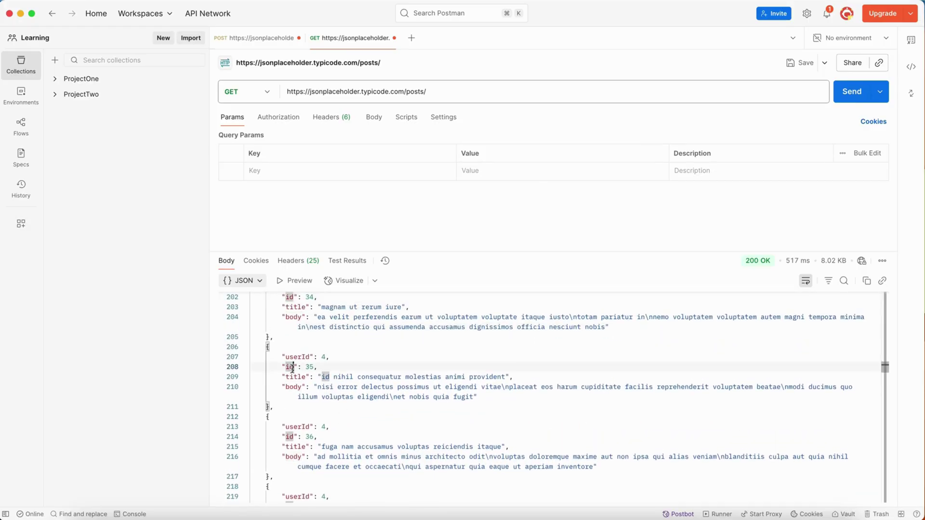
left_click(309, 367)
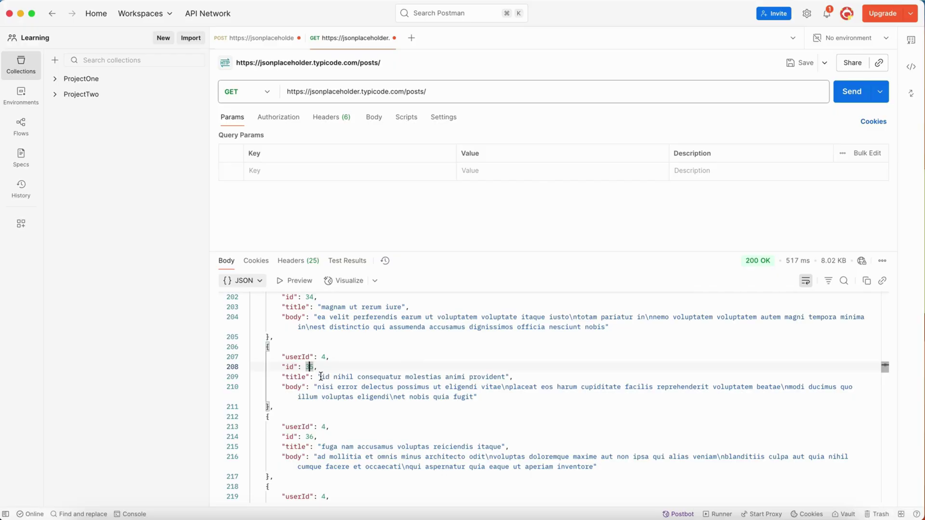
left_click_drag(322, 377, 495, 396)
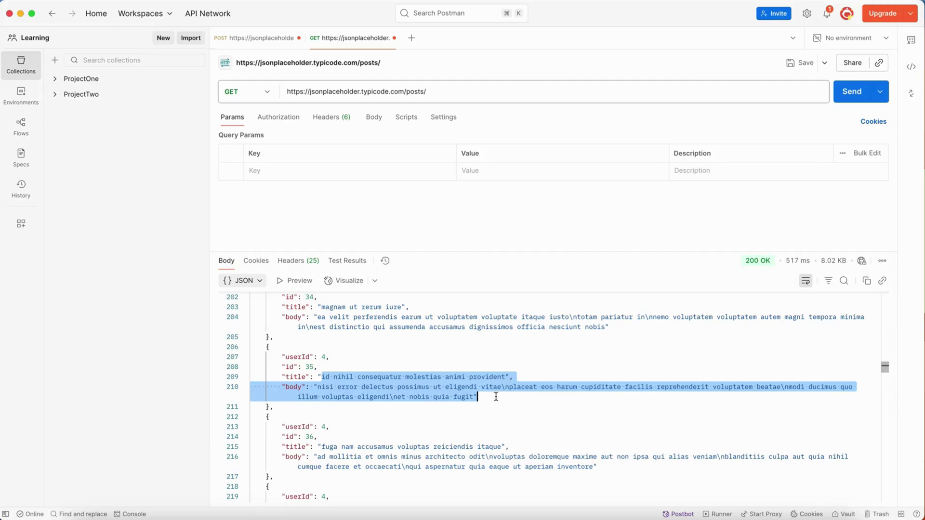
left_click(310, 367)
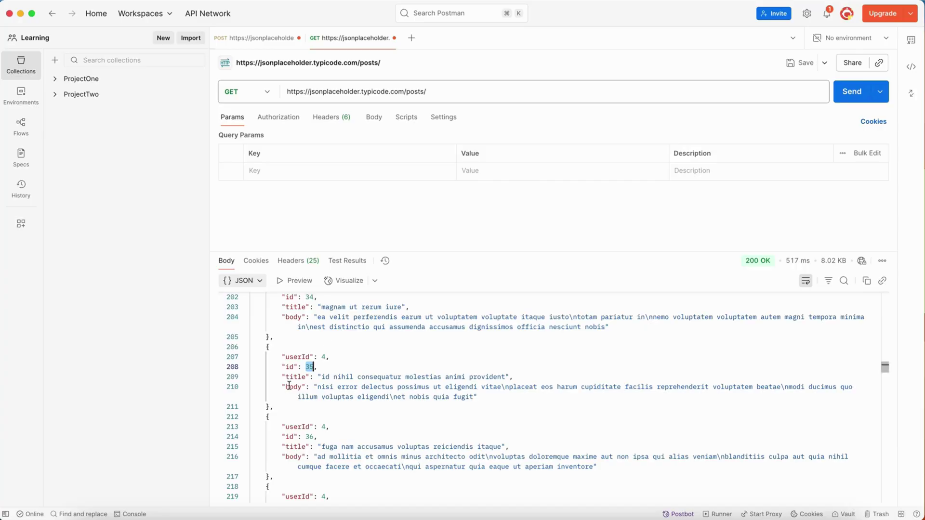
left_click(297, 357)
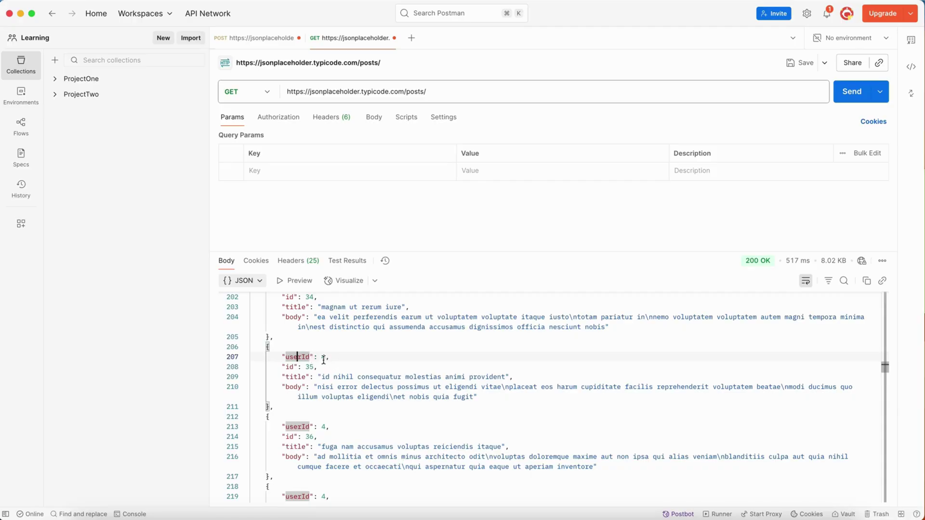
Append 35 to the URL as the post id and send the GET request for that single post.
left_click(442, 93)
type("35")
left_click(310, 368)
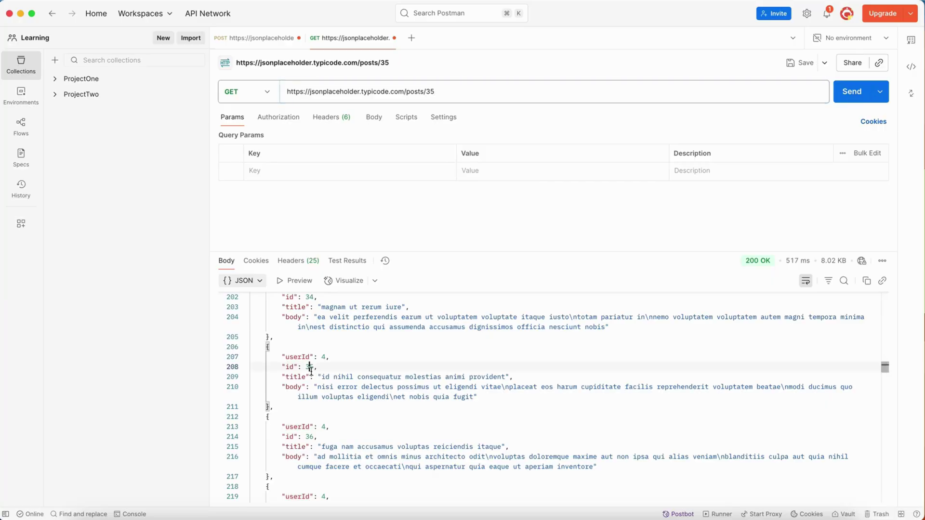
left_click(460, 91)
left_click(850, 92)
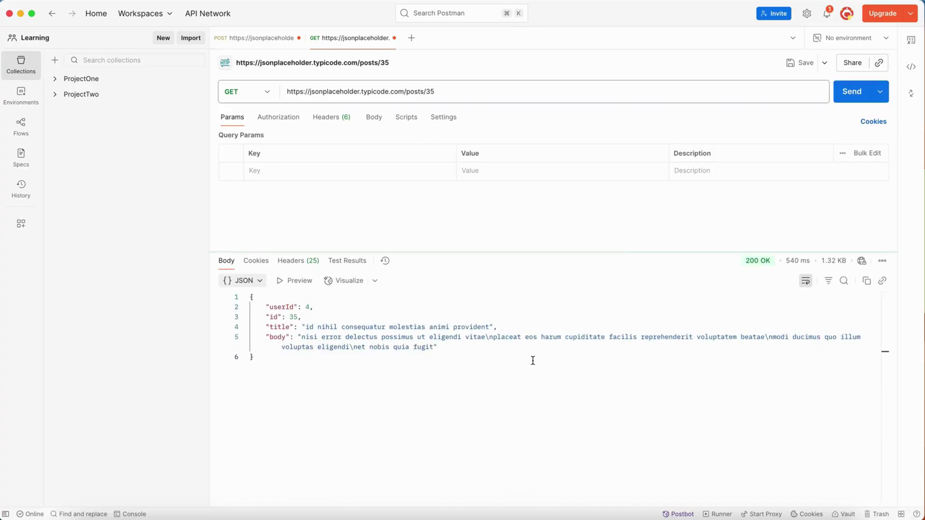
Examine the userId, title and body fields in the response for post 35.
left_click(277, 308)
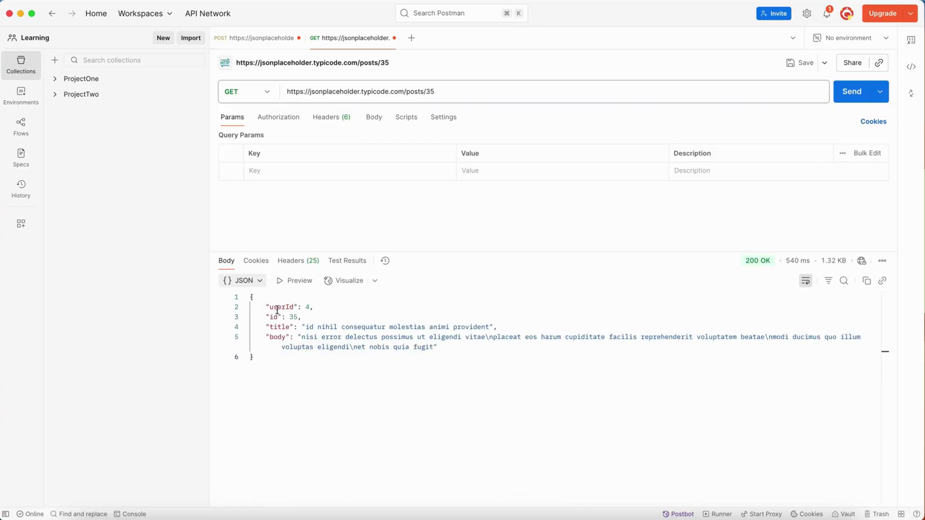
left_click(306, 307)
left_click(283, 327)
left_click_drag(309, 327, 383, 328)
left_click(282, 347)
left_click_drag(302, 336, 358, 347)
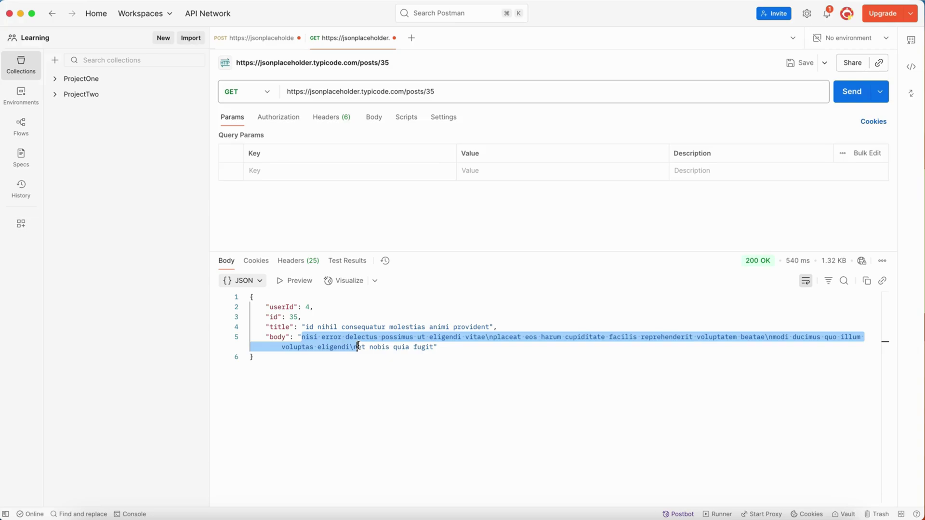
left_click(366, 336)
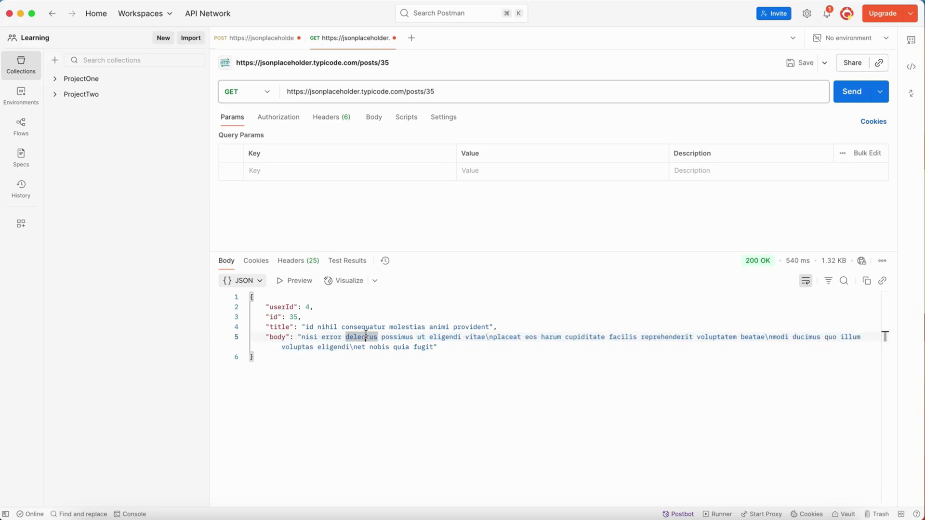
double_click(378, 347)
left_click(412, 39)
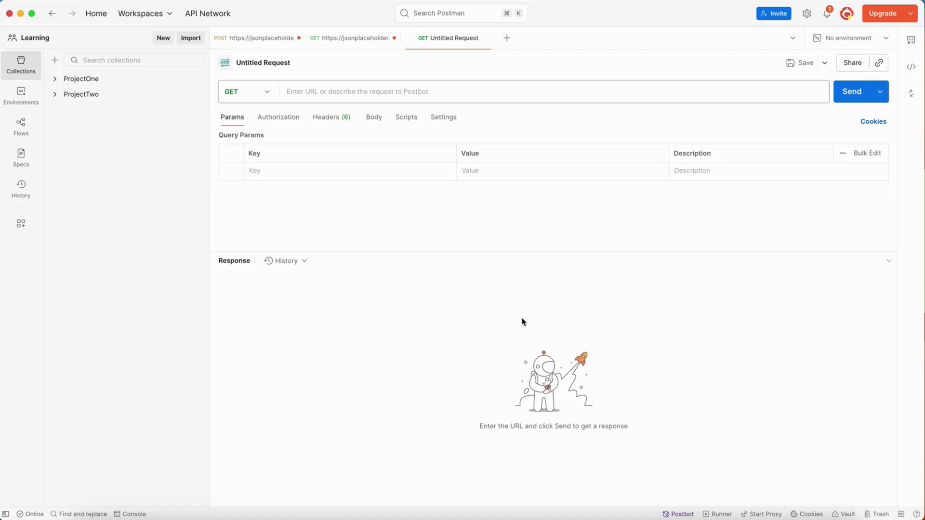
left_click(269, 98)
left_click(249, 155)
left_click(334, 92)
type("https://jsonplaceholder.typicode.com/posts/")
left_click(338, 199)
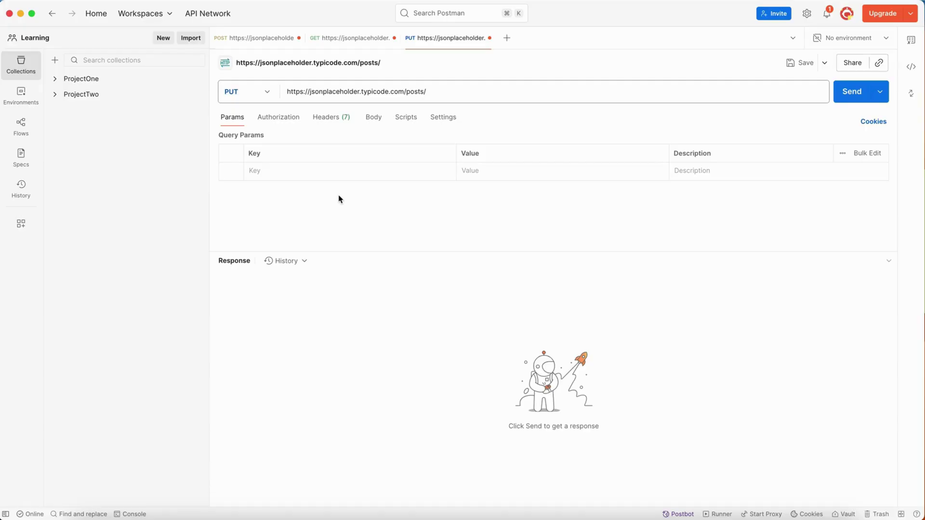
Append 12 to the PUT request's URL as the post id.
left_click(449, 90)
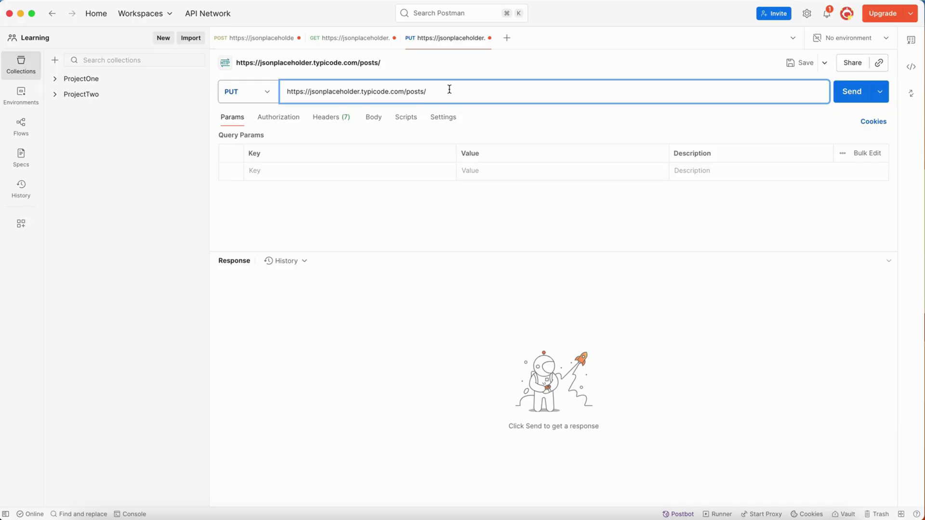
type("12")
left_click(460, 230)
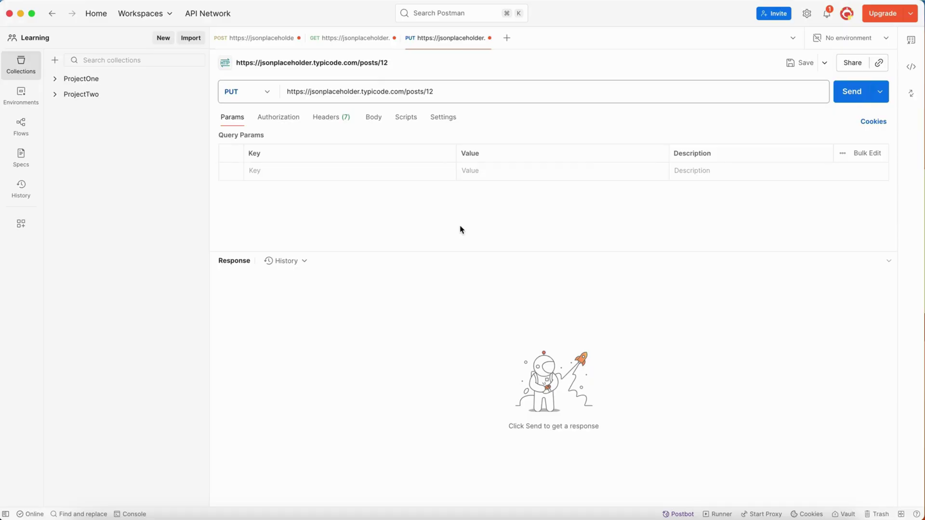
left_click(449, 94)
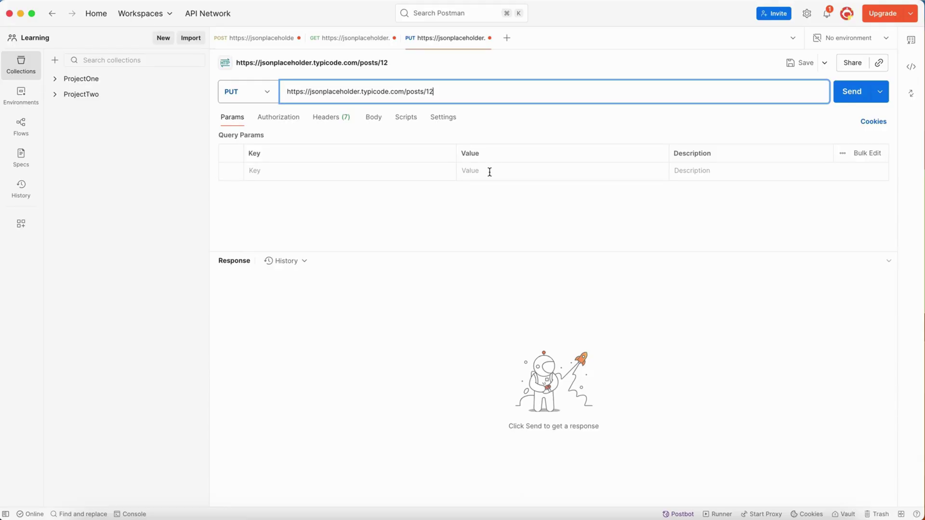
Set the PUT request's body to raw JSON and insert an empty object with a blank line between its braces.
left_click(372, 121)
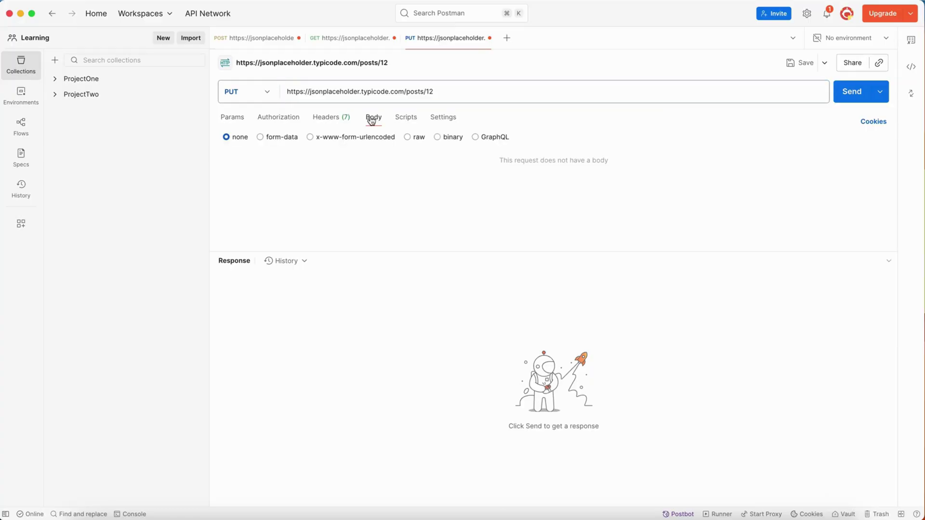
left_click(407, 138)
left_click(382, 173)
type("{{")
key("BackSpace")
key("BackSpace")
type("}")
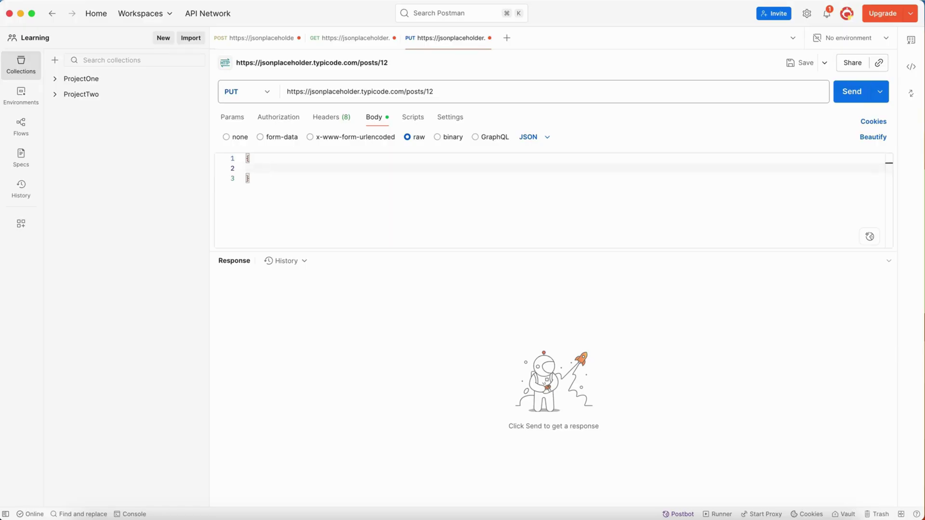
Add a "title" field with the value "Updated book title for API testing" to the JSON body, followed by a comma.
type("\"")
type("title\"")
type(": \"")
type("Updated b")
type("ook title 1")
type("or API tst")
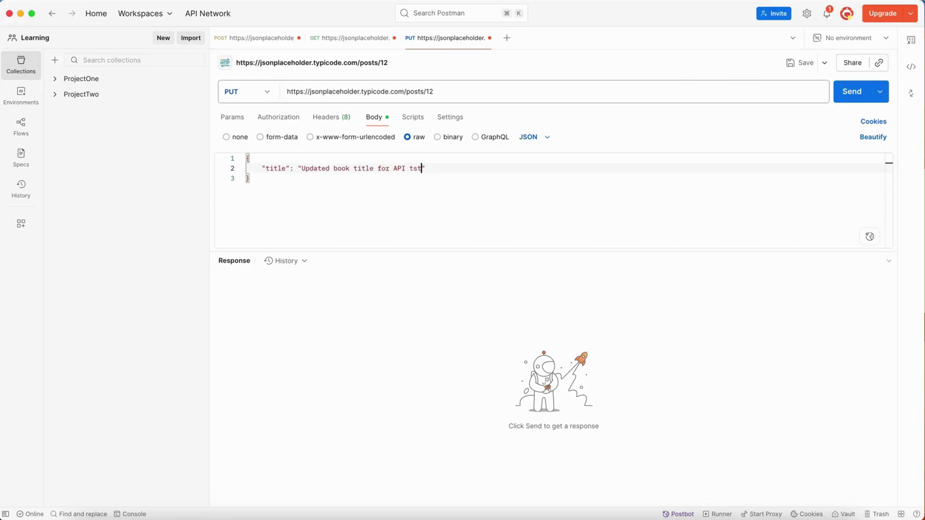
key("BackSpace")
type("esting\",")
Add a "body" field on a new line with the value "This is the updated description of the book", followed by a comma.
key("Return")
type("\"")
type("bod")
type("y\"")
type(": \"T")
type("his is hte")
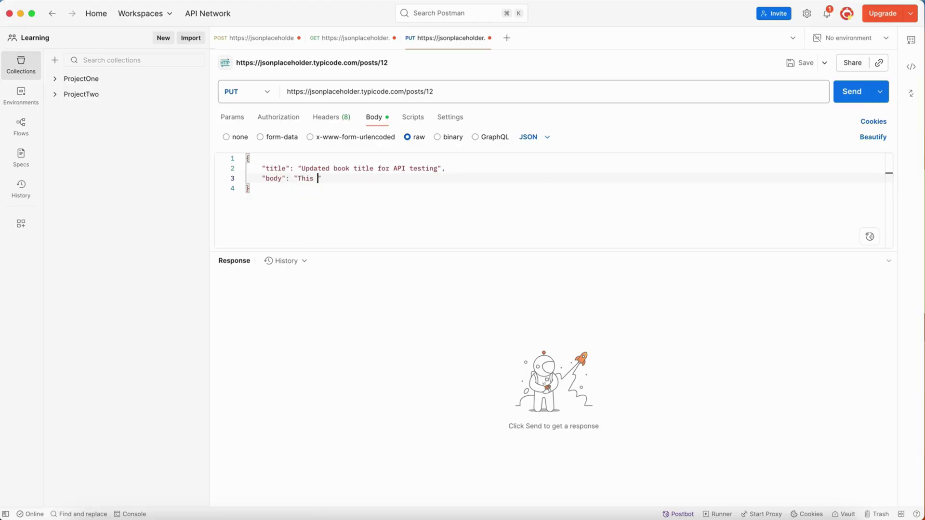
key("BackSpace")
key("BackSpace")
key("BackSpace")
key("BackSpace")
type("the updated description of the book")
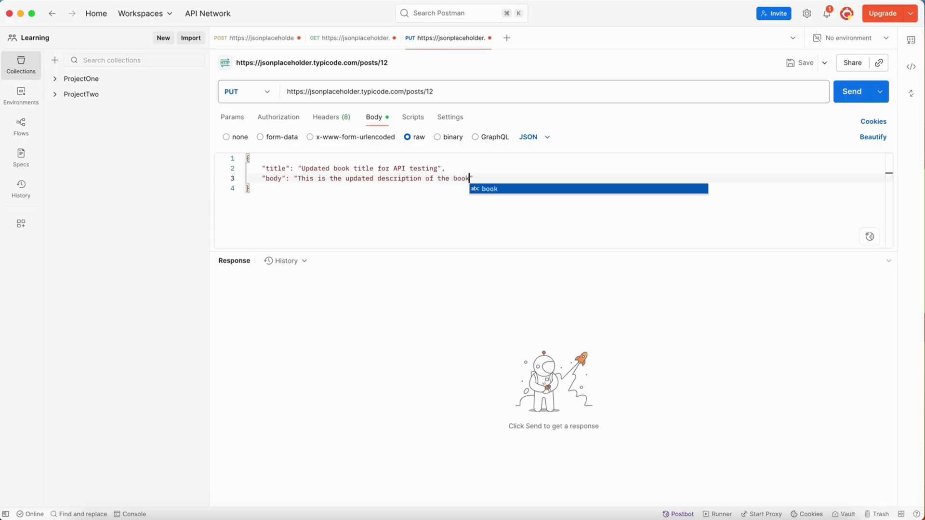
key("Right")
type(",")
Add a "userID" field with the value 1 to the JSON body and send the PUT request.
key("Return")
type("\"")
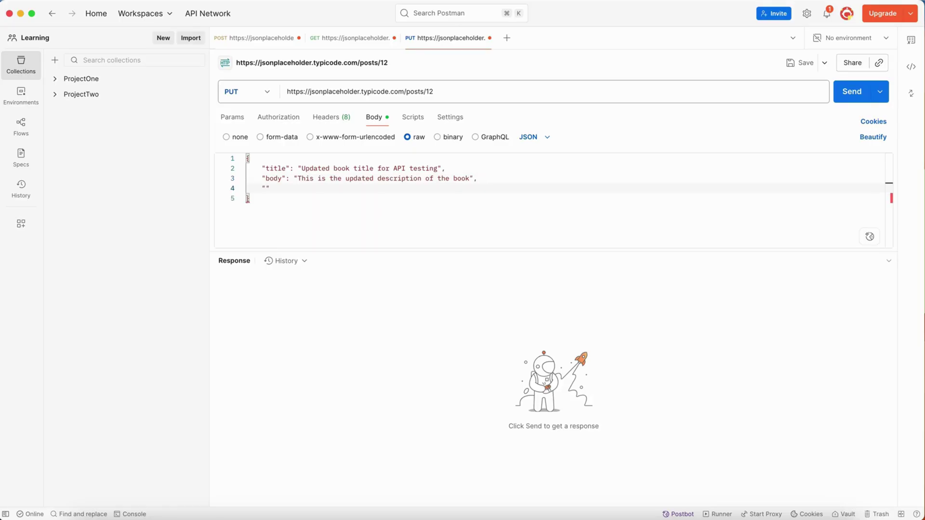
type("userID\": 1")
left_click(857, 97)
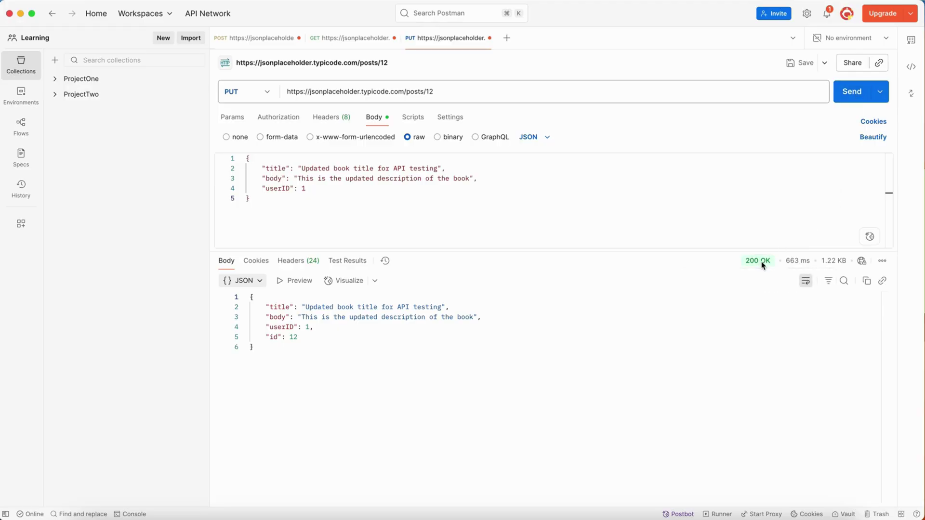
Check the PUT response's status and examine the returned title, body, userID and id fields.
mouse_move(753, 263)
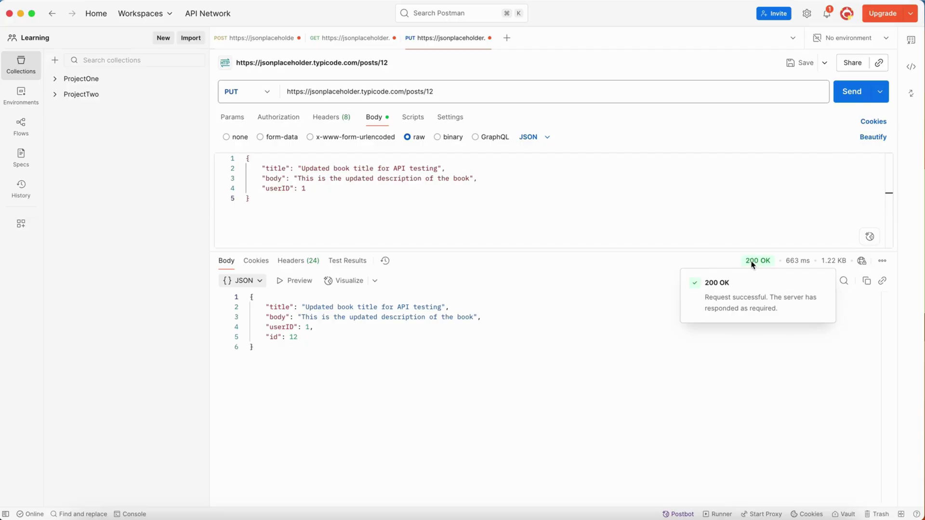
left_click(404, 327)
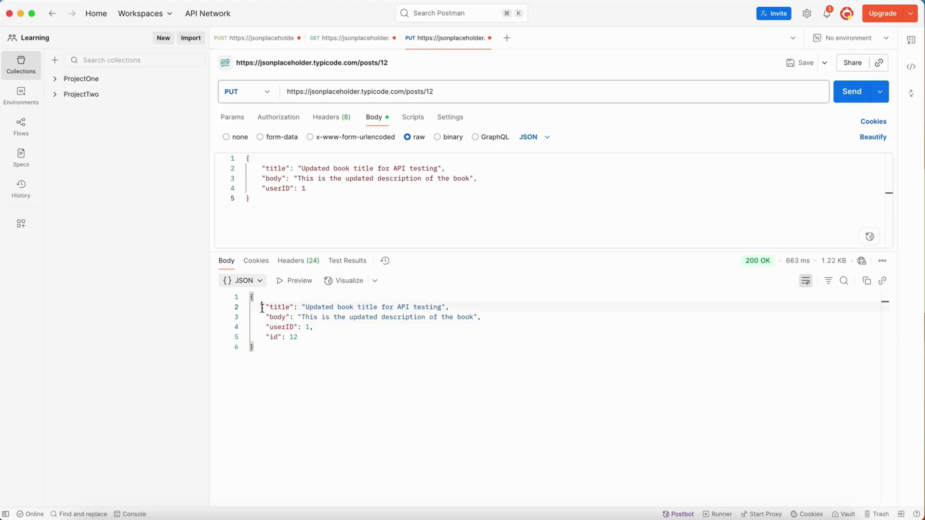
left_click_drag(262, 309, 302, 328)
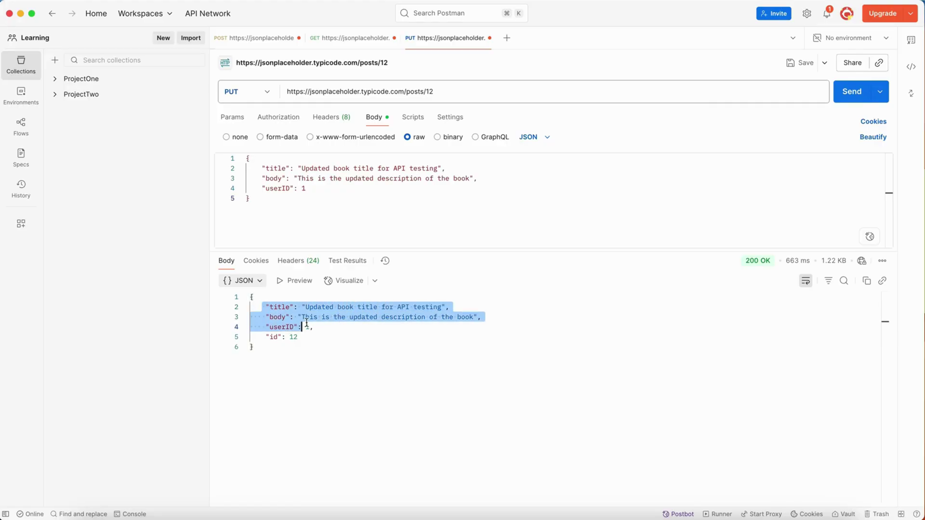
key("Escape")
left_click(363, 317)
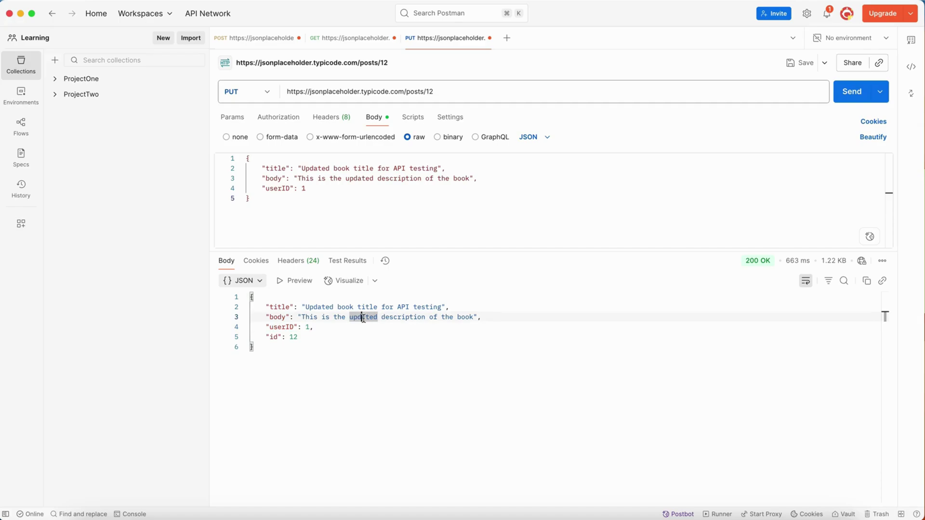
left_click(316, 327)
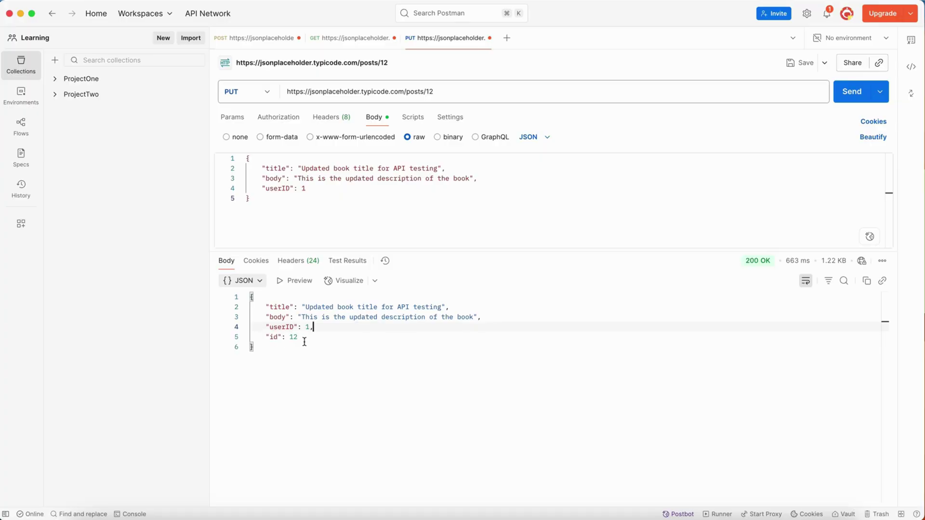
double_click(306, 339)
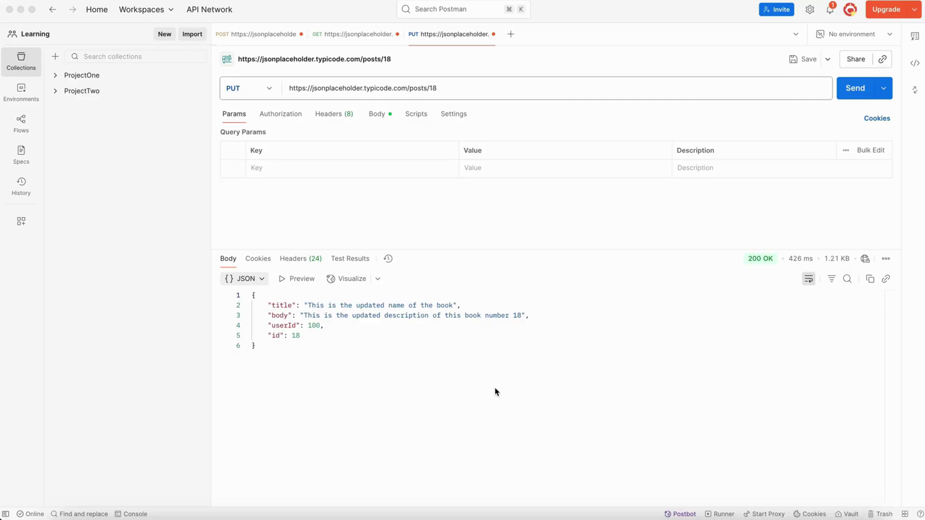
left_click(511, 37)
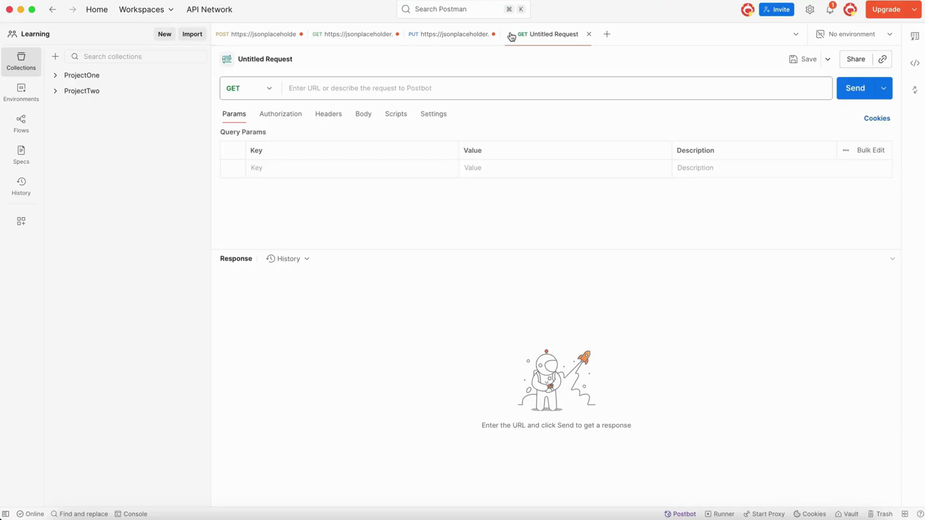
left_click(273, 88)
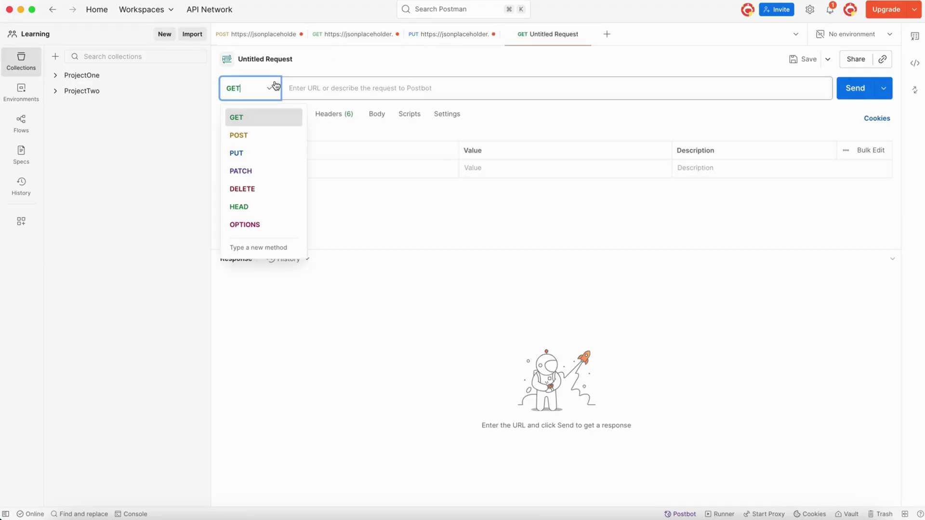
left_click(242, 173)
left_click(393, 88)
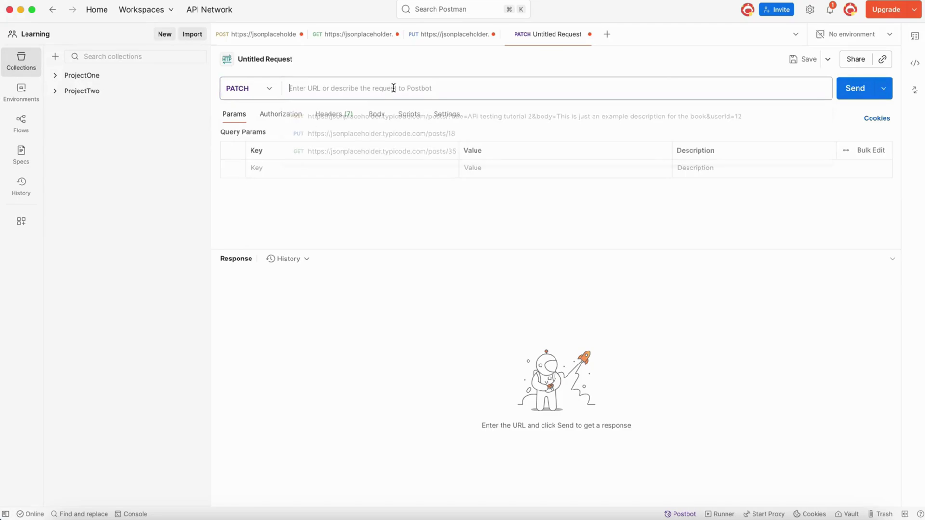
type("https://jsonplaceholder.typicode.com/posts/")
left_click(416, 238)
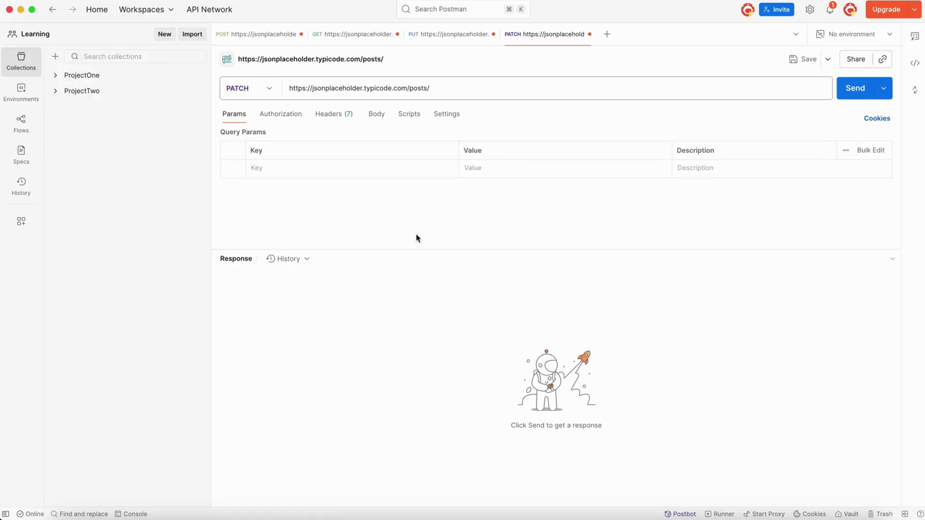
Append 19 to the PATCH request's URL as the post id.
left_click(461, 91)
type("19")
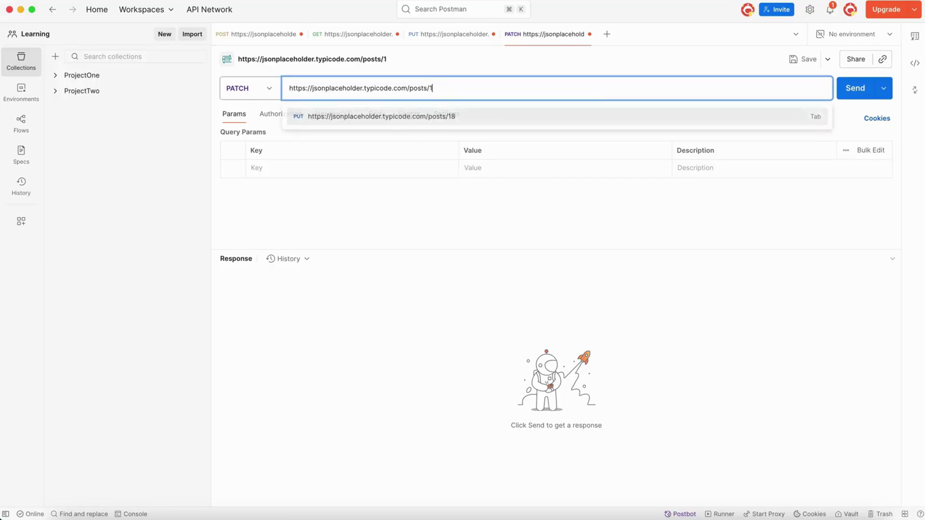
left_click(484, 233)
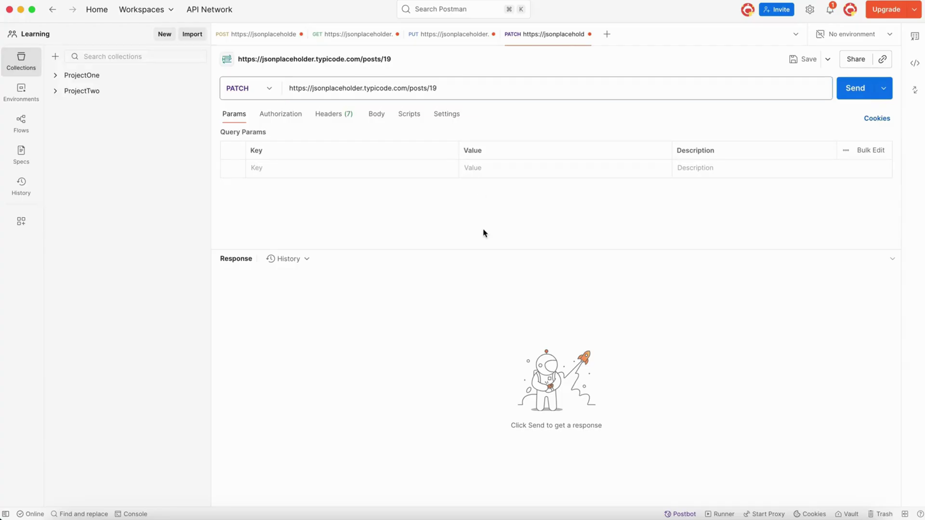
Set the PATCH request's body to raw JSON and insert an empty object with a blank line between its braces.
left_click(374, 116)
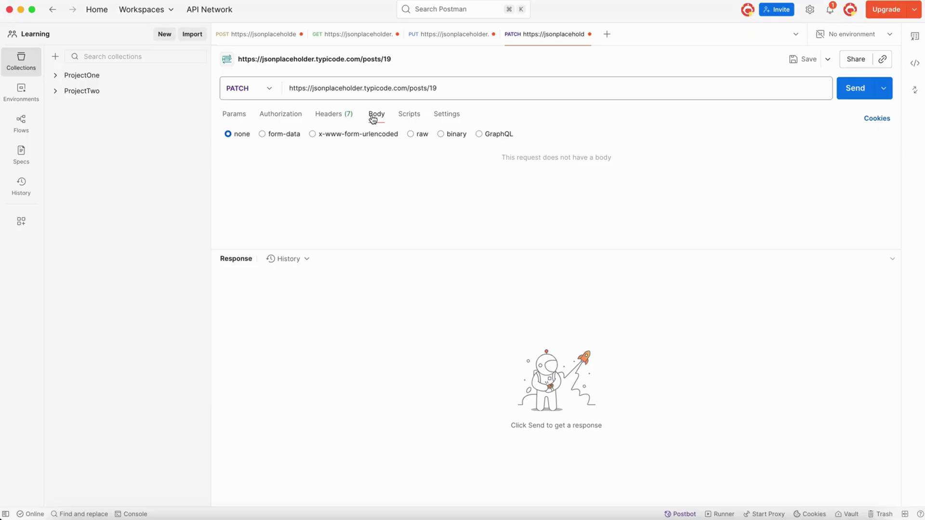
left_click(411, 135)
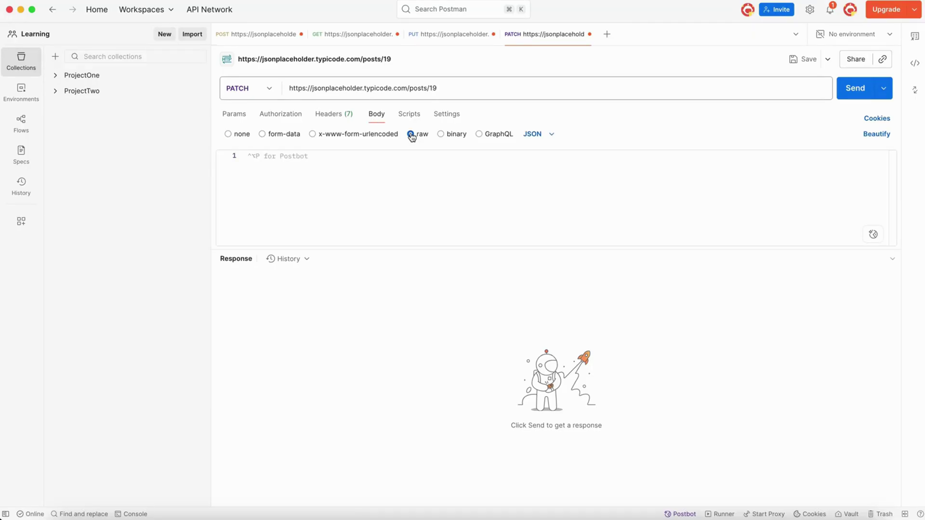
left_click(353, 178)
type("{")
key("Return")
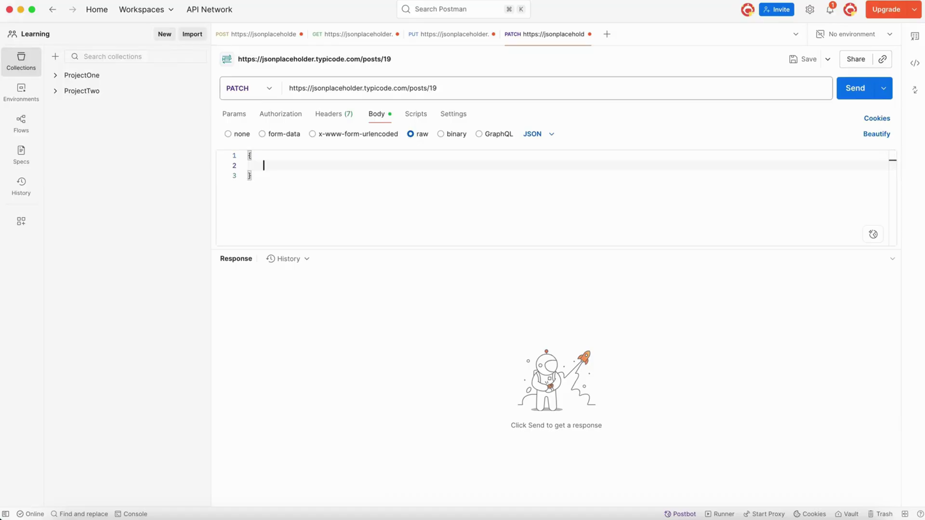
Add a "title" field with the value "Please update the book title" to the JSON body and send the PATCH request.
type("\"")
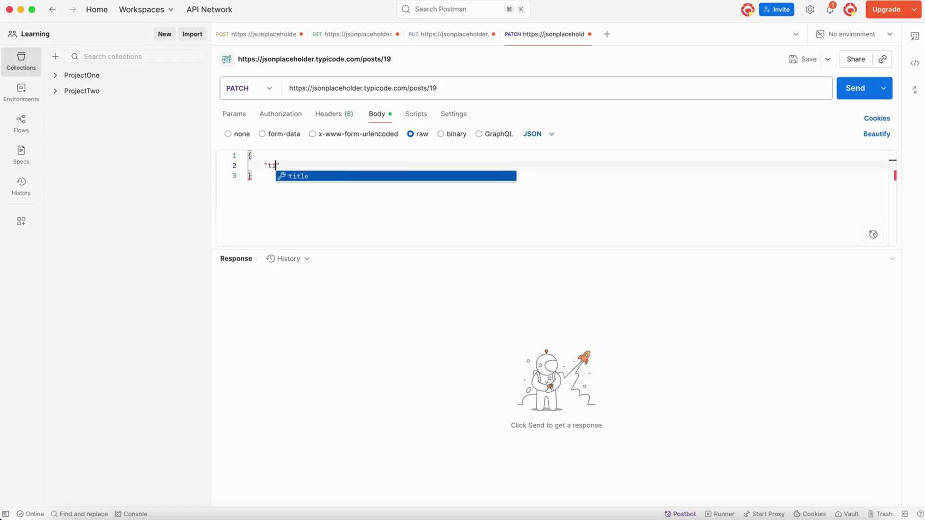
type("title\" : \"")
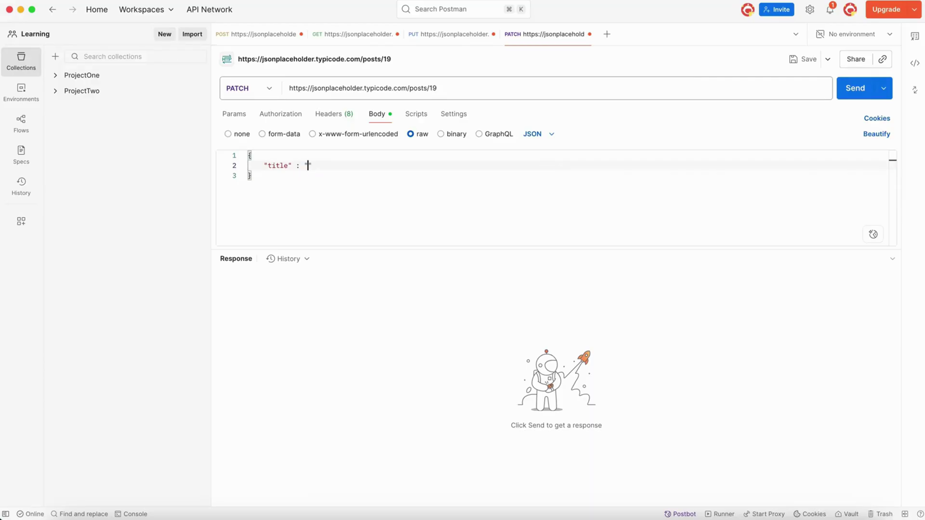
type("Please updte")
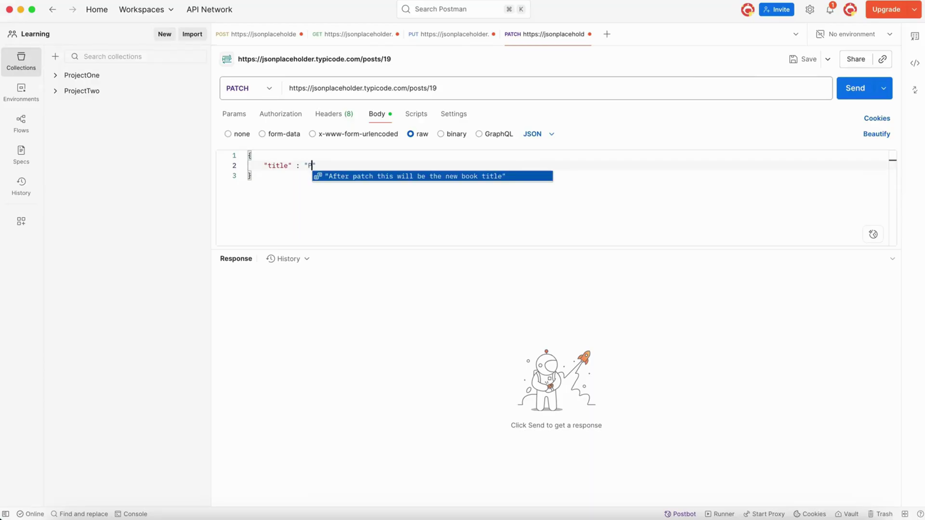
type(" the book title")
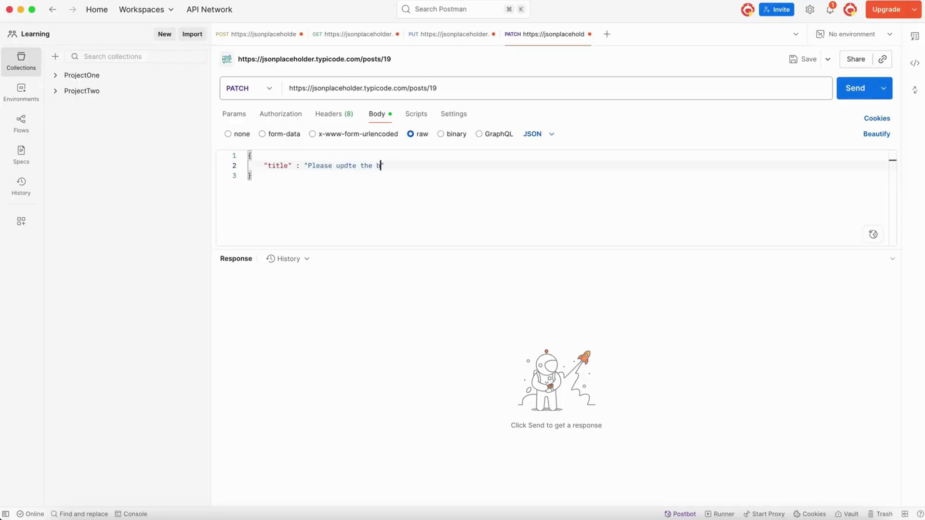
key("Left")
key("Left")
key("Left")
key("Left")
key("Left")
key("Left")
key("Left")
key("Left")
key("Left")
key("Left")
key("Left")
key("Left")
key("Left")
key("Left")
key("Left")
key("Left")
type("a")
left_click(454, 174)
left_click(850, 99)
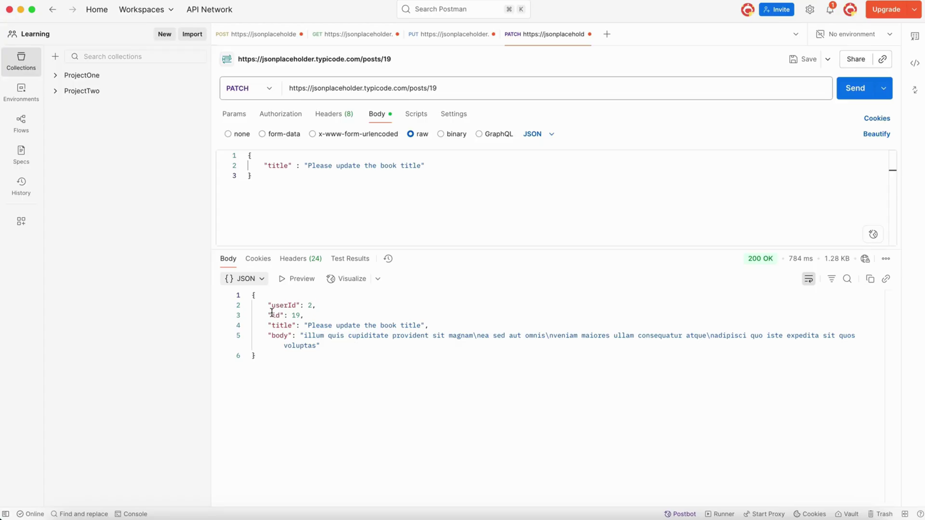
Examine the id, title and body fields in the PATCH response.
double_click(296, 315)
double_click(328, 325)
left_click_drag(329, 325, 409, 326)
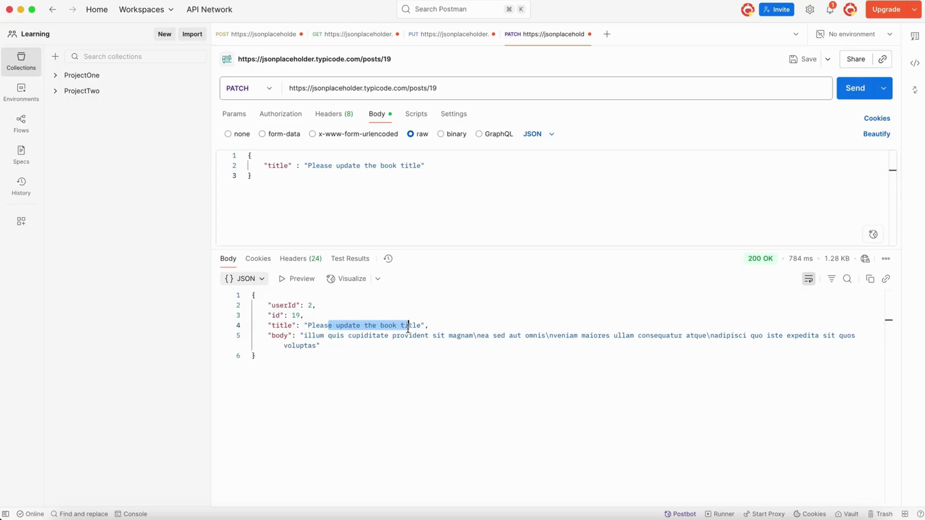
left_click(284, 335)
double_click(314, 337)
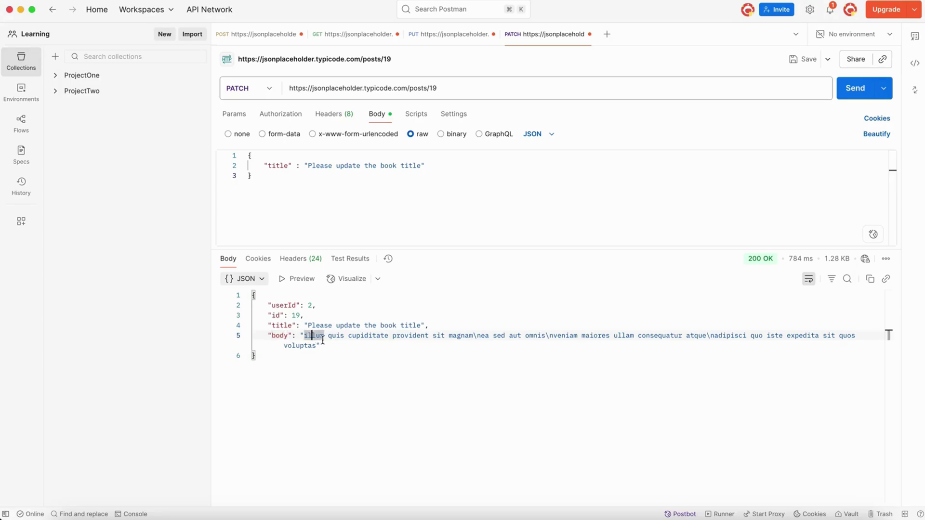
Return to the GET request, remove the post id so its URL ends in /posts/, and send it.
left_click(354, 37)
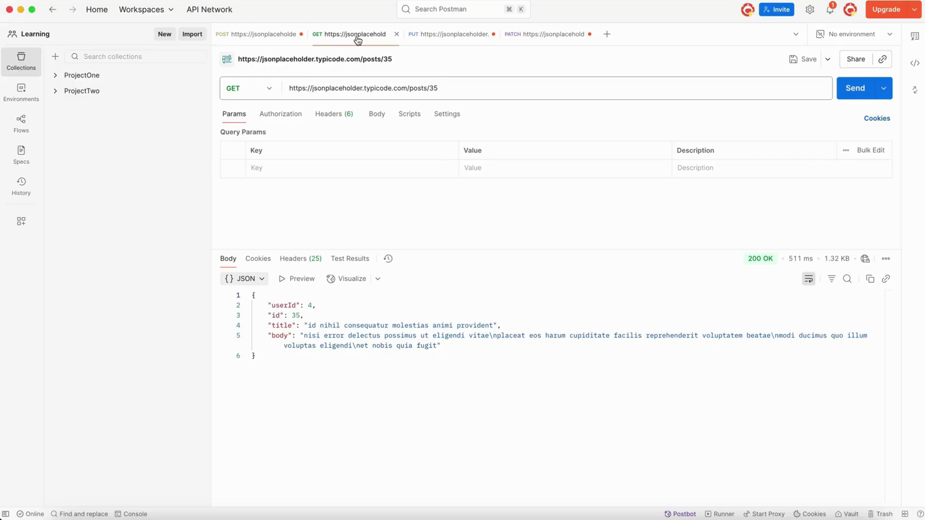
left_click(455, 91)
key("BackSpace")
key("BackSpace")
left_click(856, 89)
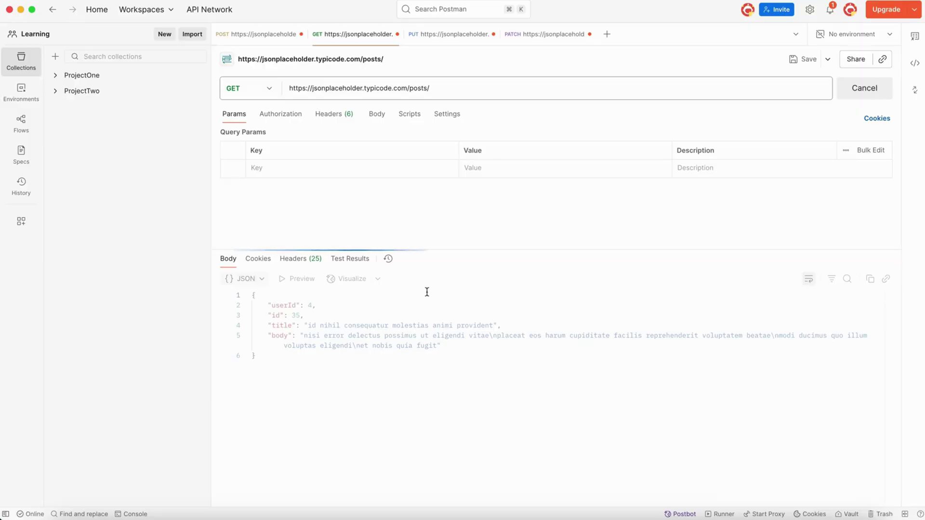
Find the post with id 19 in the GET response and examine its userId and body.
scroll(441, 374, "down", 15)
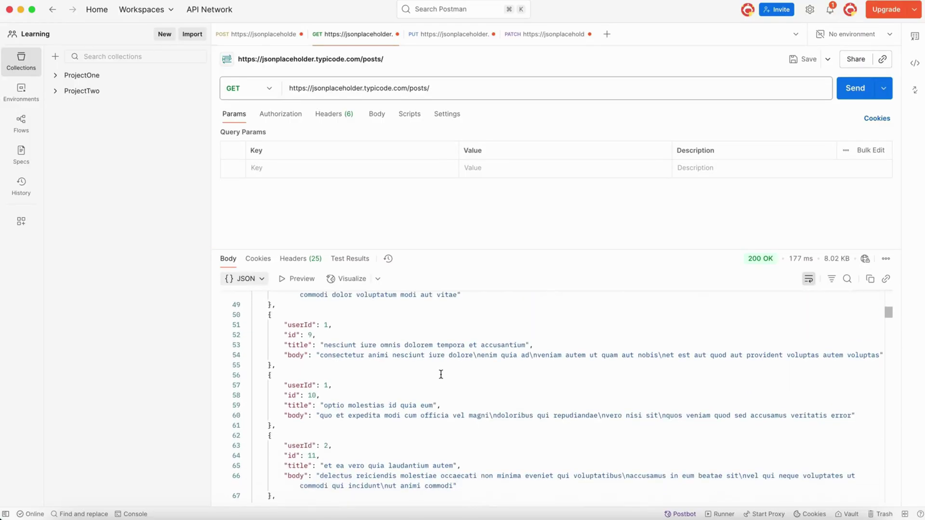
scroll(441, 374, "down", 4)
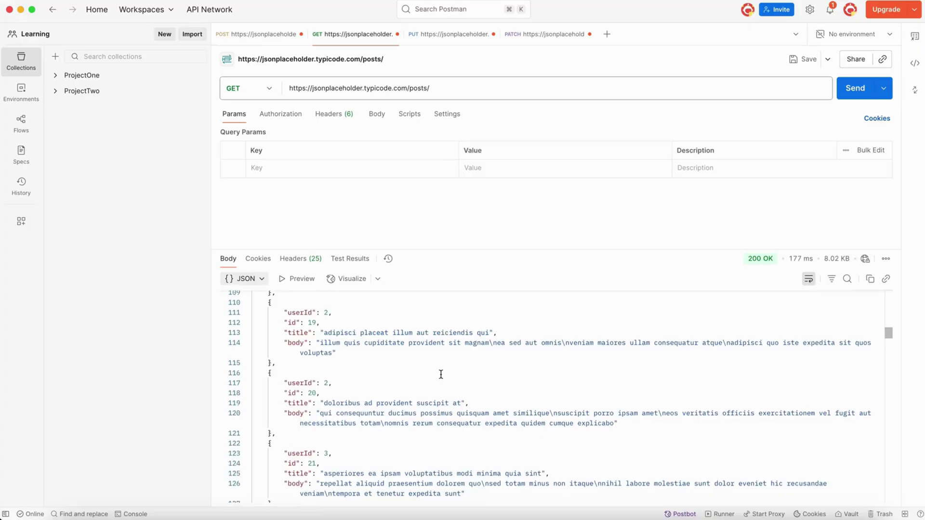
left_click(289, 329)
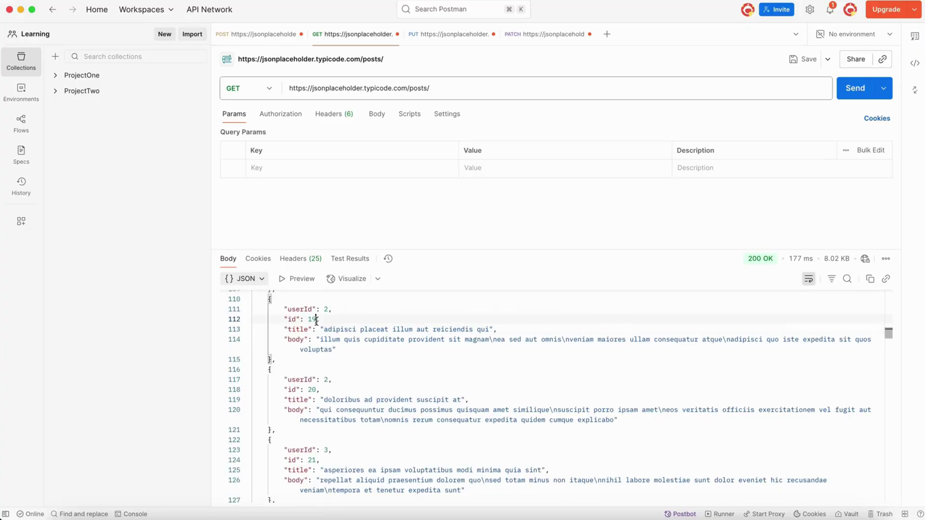
left_click(299, 309)
left_click(328, 309)
left_click_drag(320, 340, 333, 349)
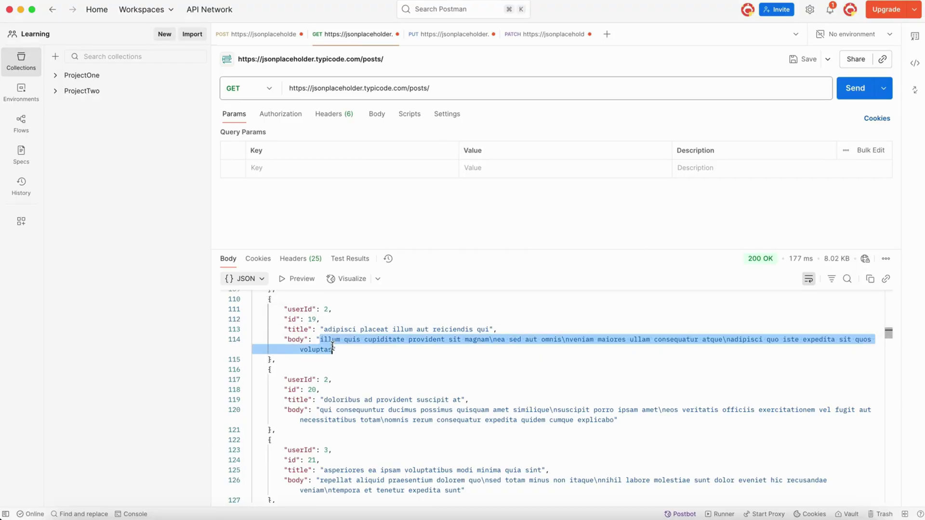
Go back to the PATCH request and compare its response's userId, body and title with the original post.
left_click(528, 38)
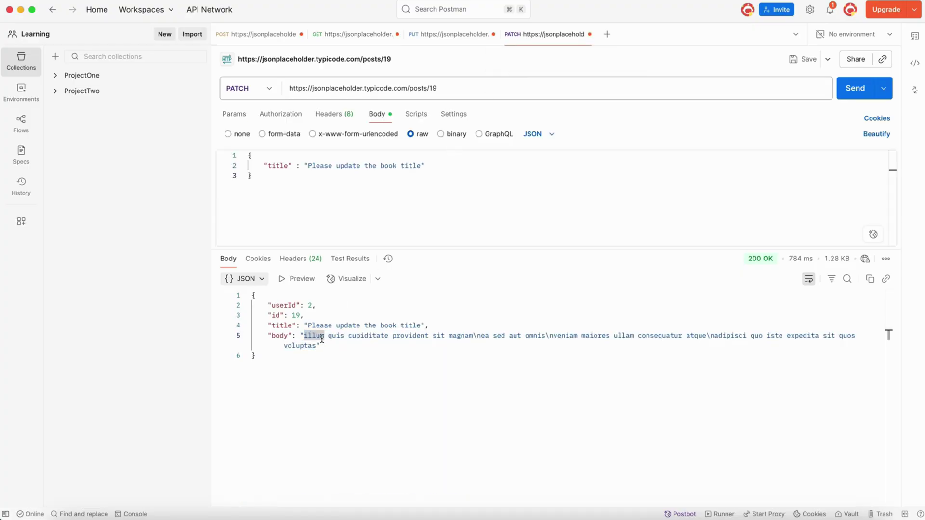
left_click(309, 306)
left_click_drag(304, 336, 313, 347)
double_click(322, 326)
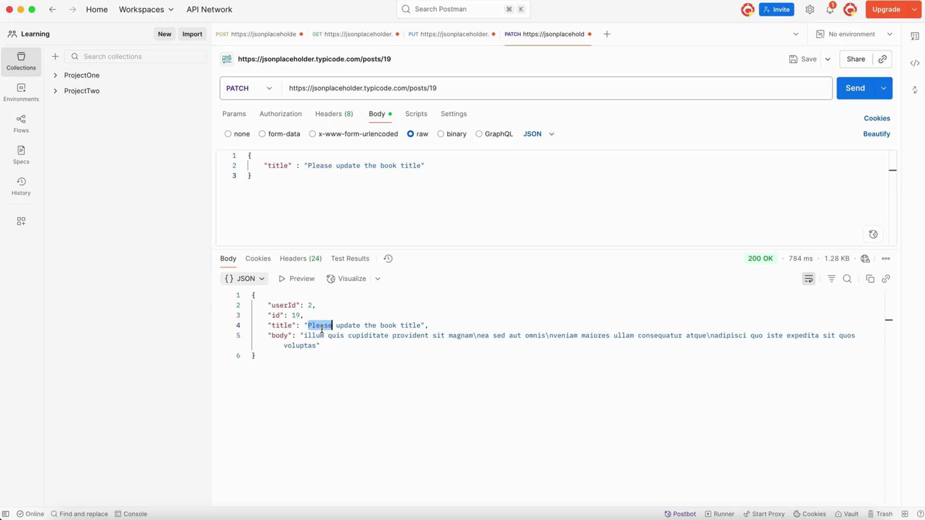
double_click(322, 326)
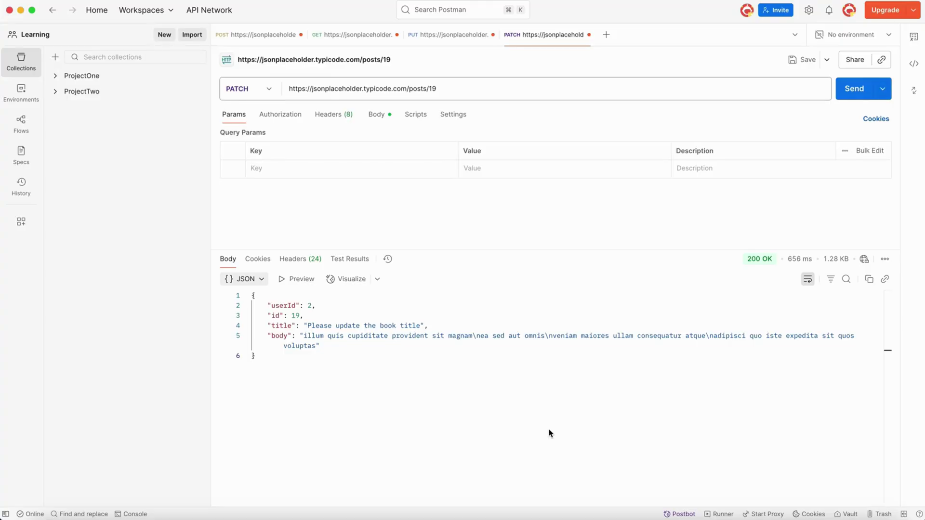
left_click(550, 433)
left_click(607, 37)
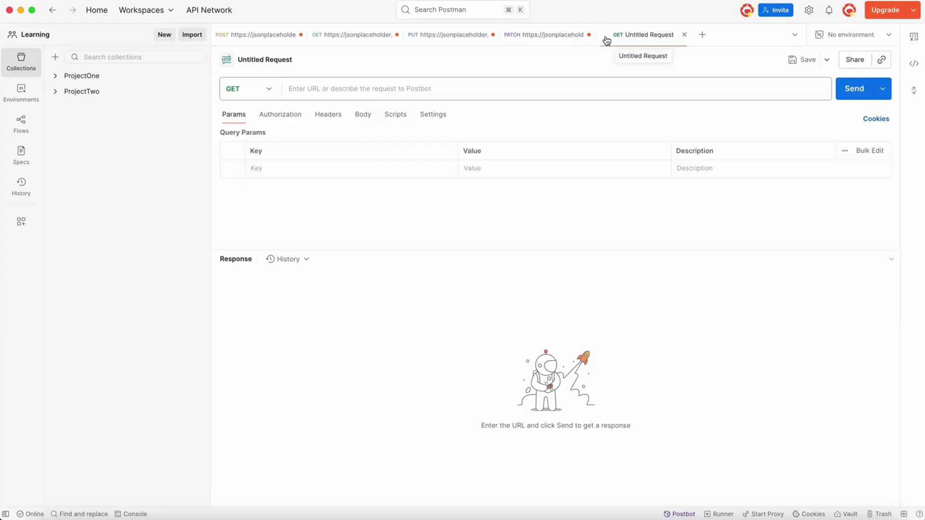
left_click(268, 92)
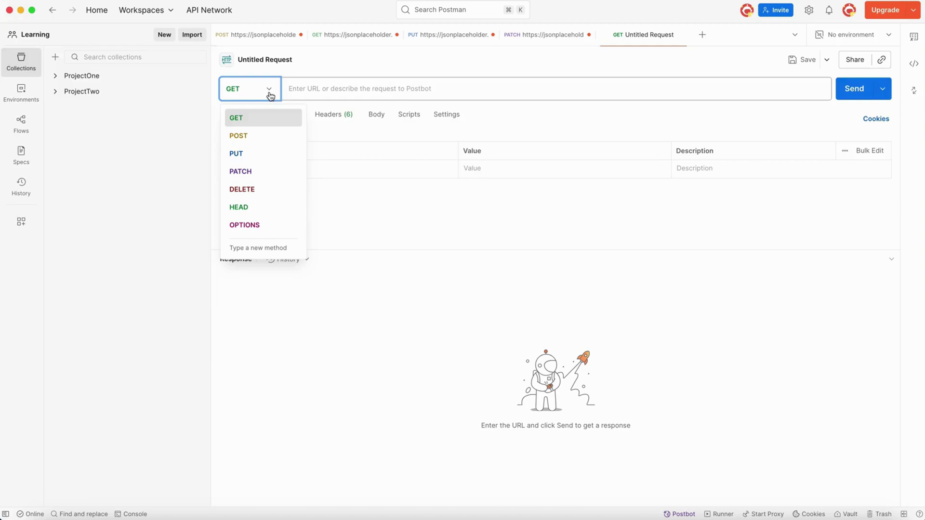
left_click(255, 191)
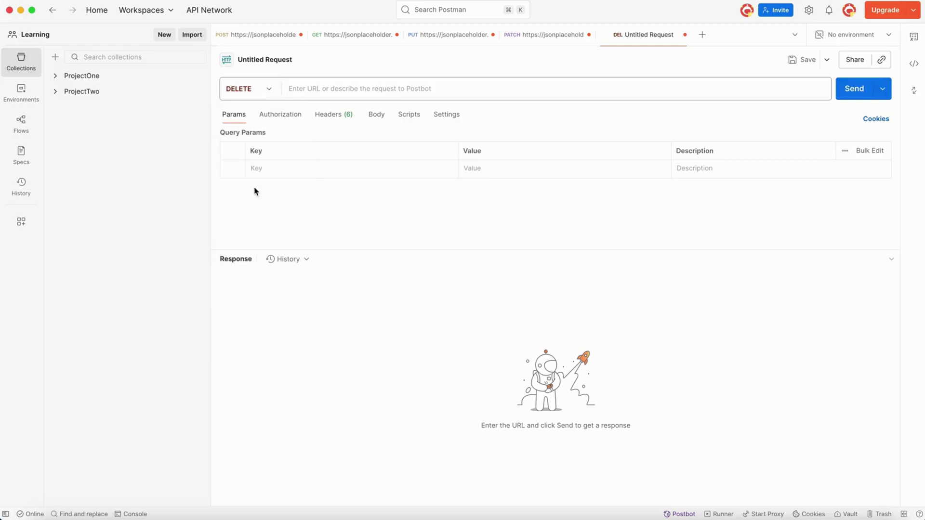
left_click(394, 96)
type("https://jsonplaceholder.typicode.com/posts/19")
key("BackSpace")
key("BackSpace")
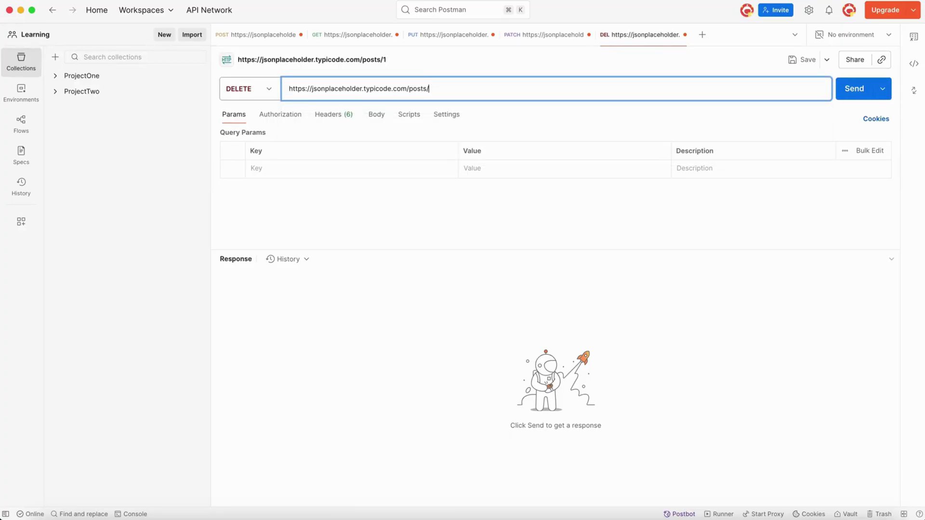
Append 3 to the DELETE request's URL as the post id, send the request and check the response body.
left_click(397, 220)
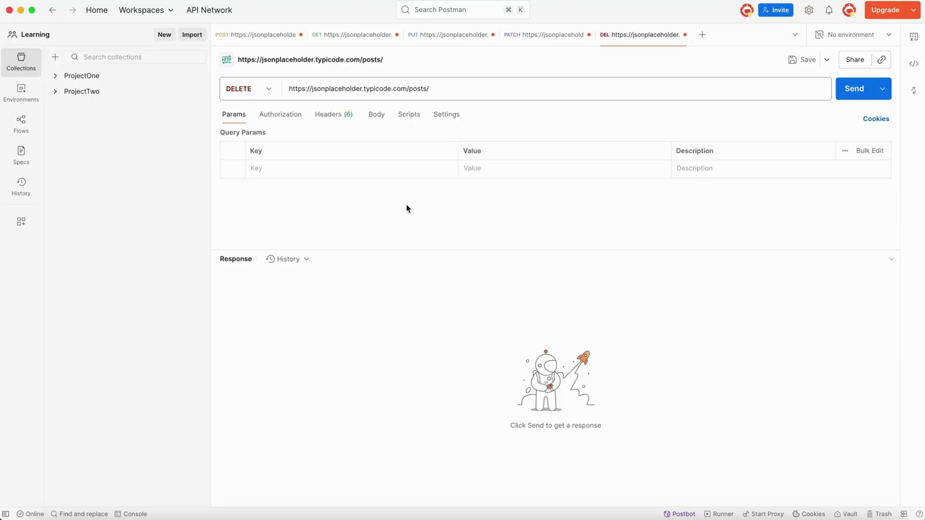
left_click(439, 89)
type("3")
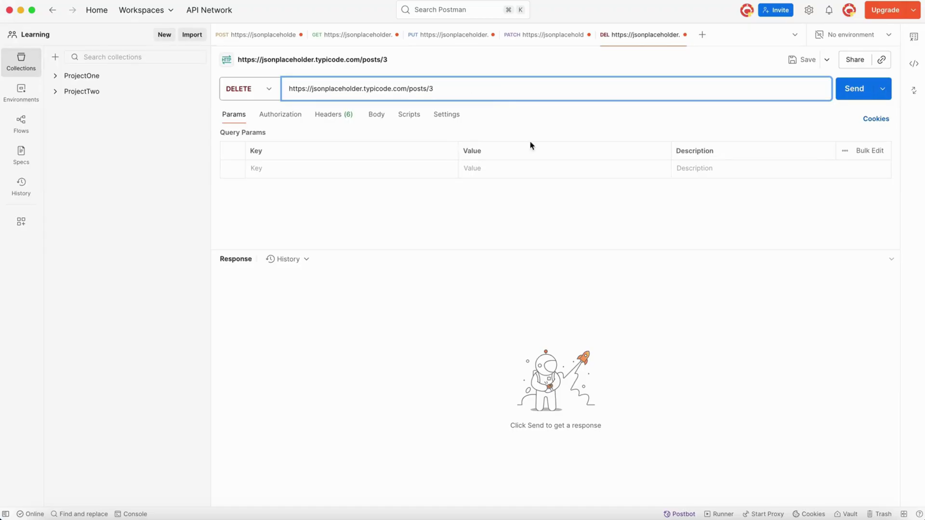
left_click(519, 238)
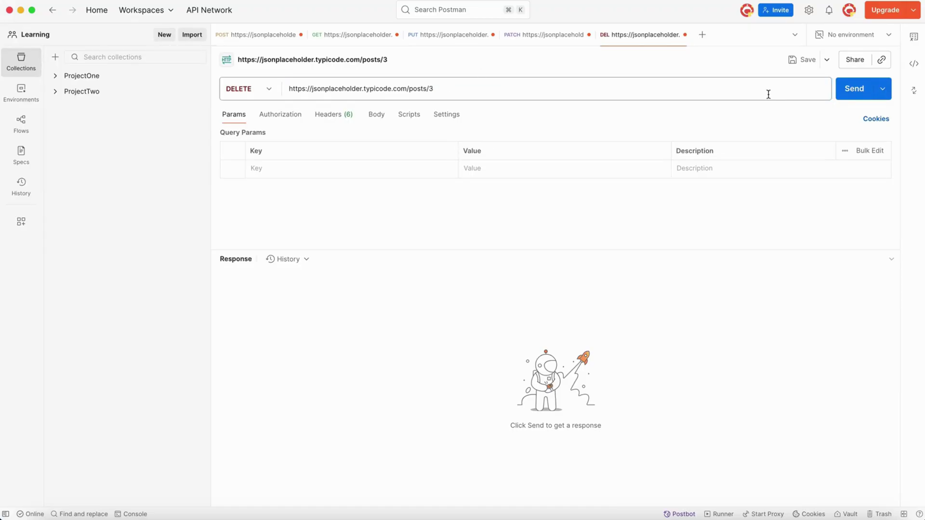
left_click(857, 96)
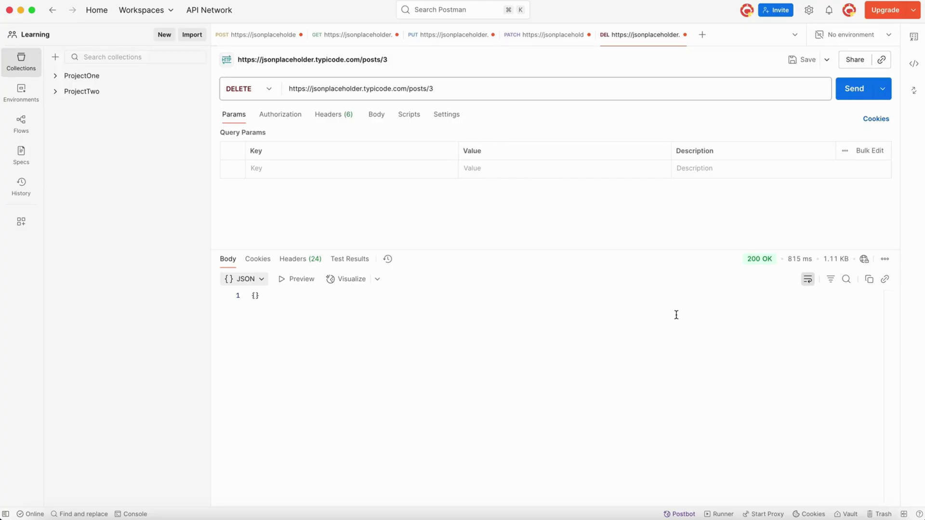
left_click(268, 302)
left_click(679, 348)
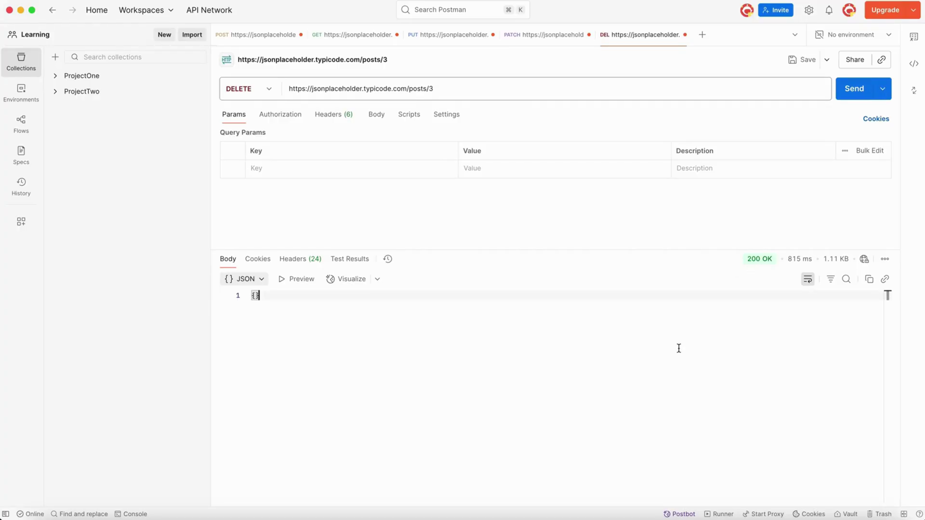